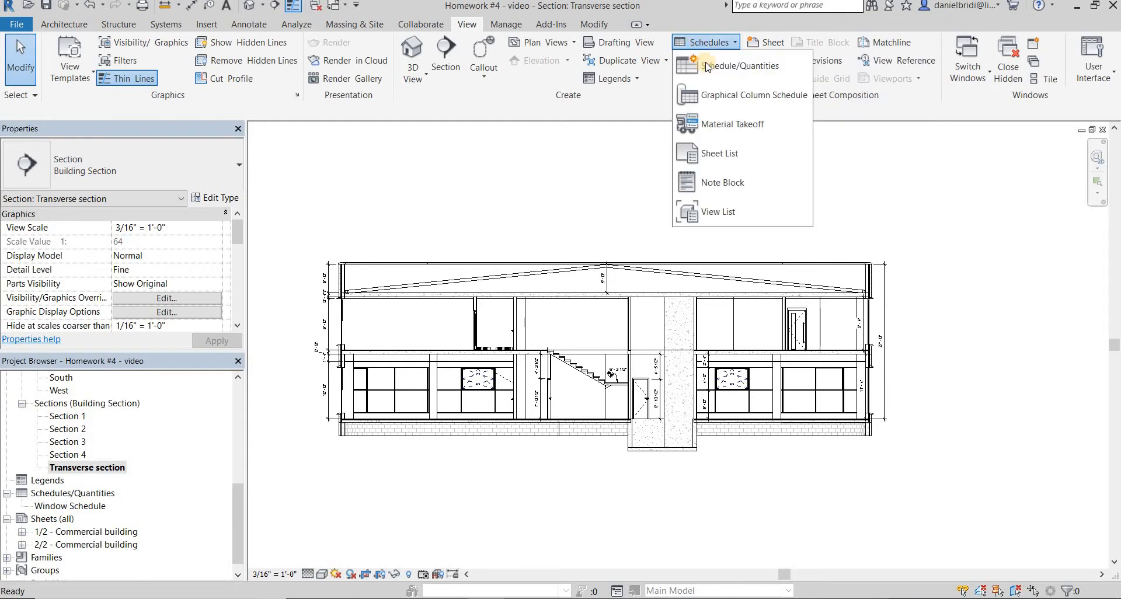
- Start a new schedule of building components for the Doors category
left_click(729, 69)
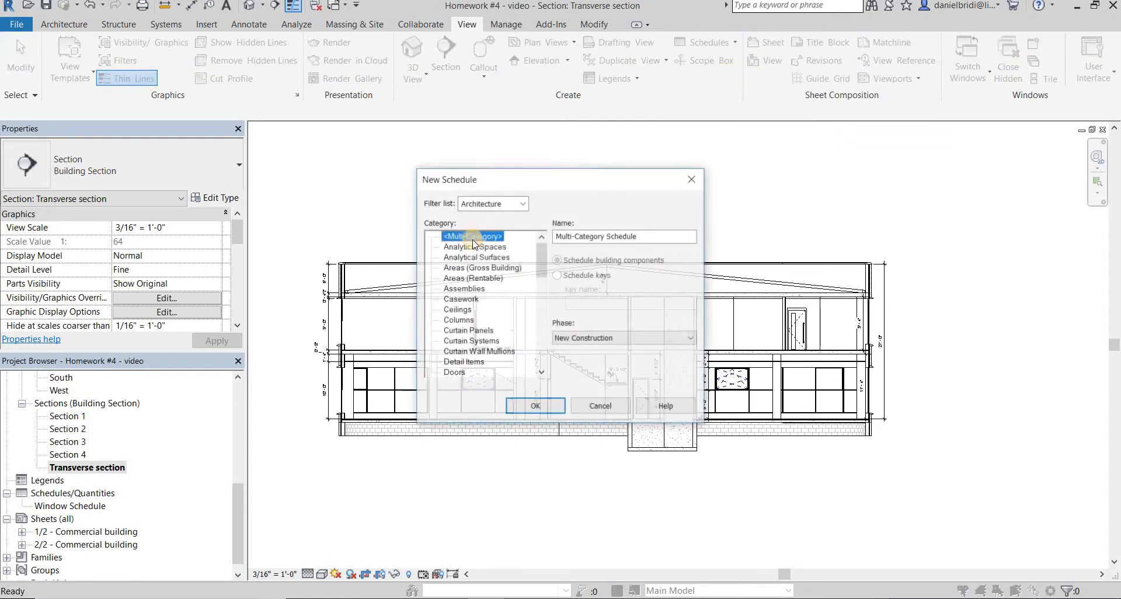
left_click(482, 267)
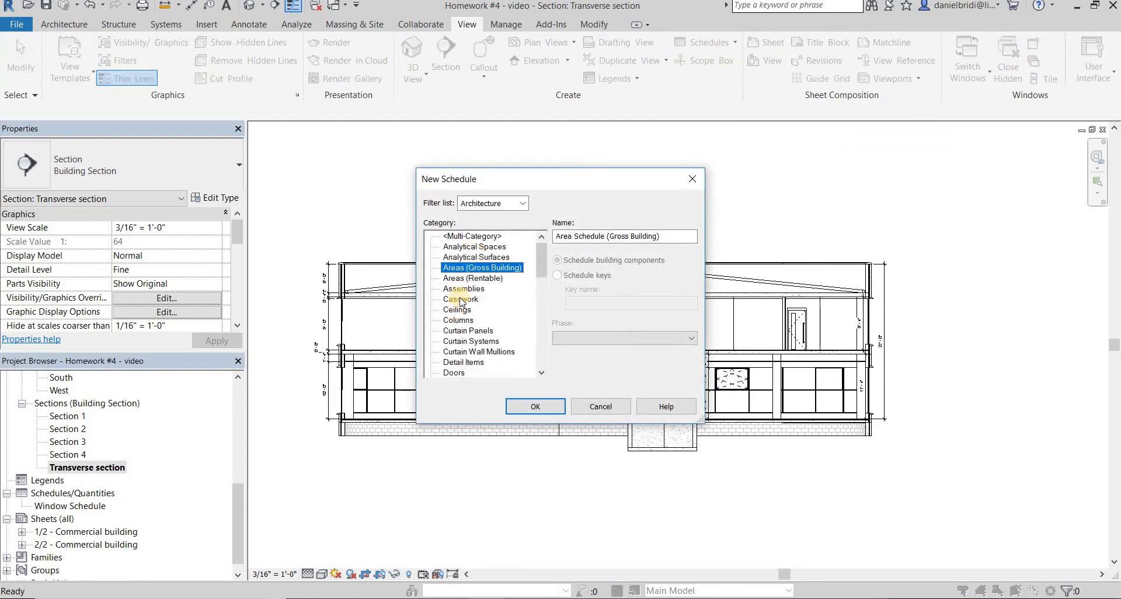
left_click(521, 203)
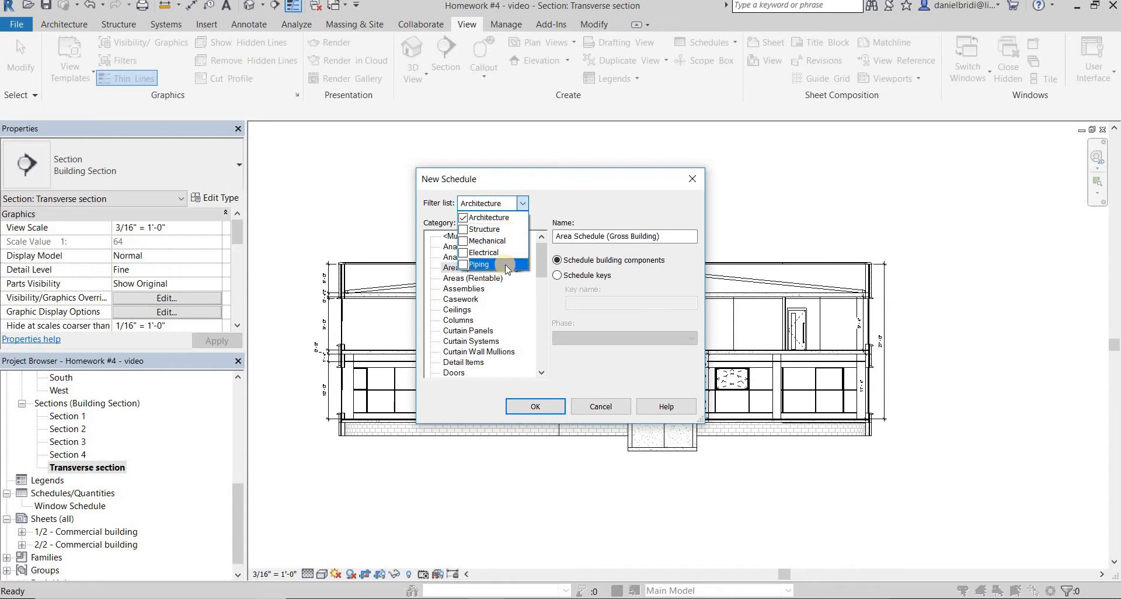
left_click(547, 194)
left_click(466, 330)
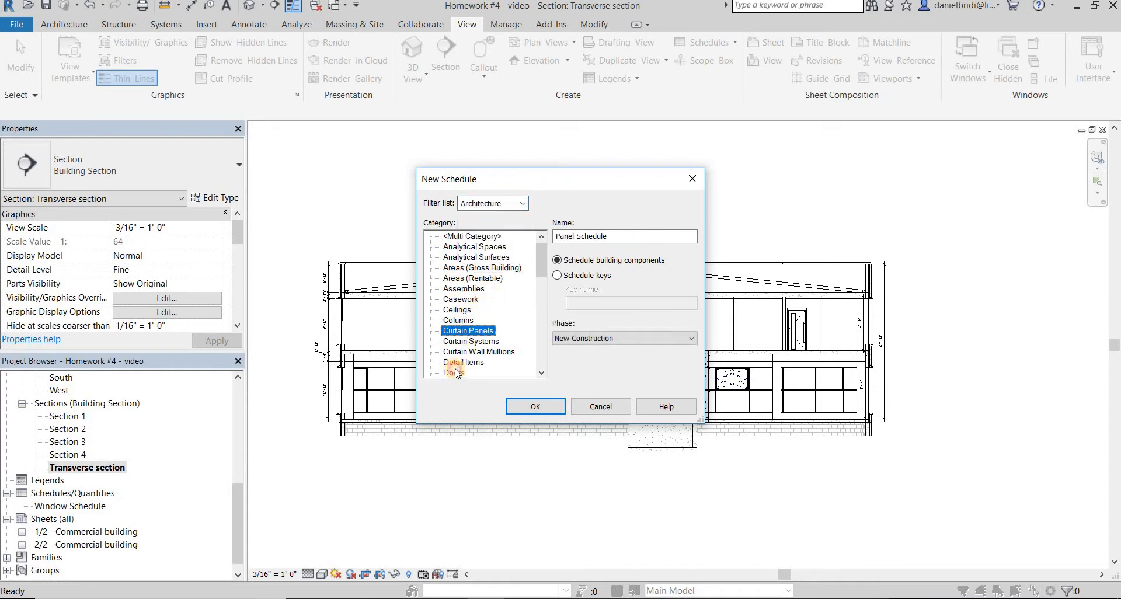
left_click(455, 373)
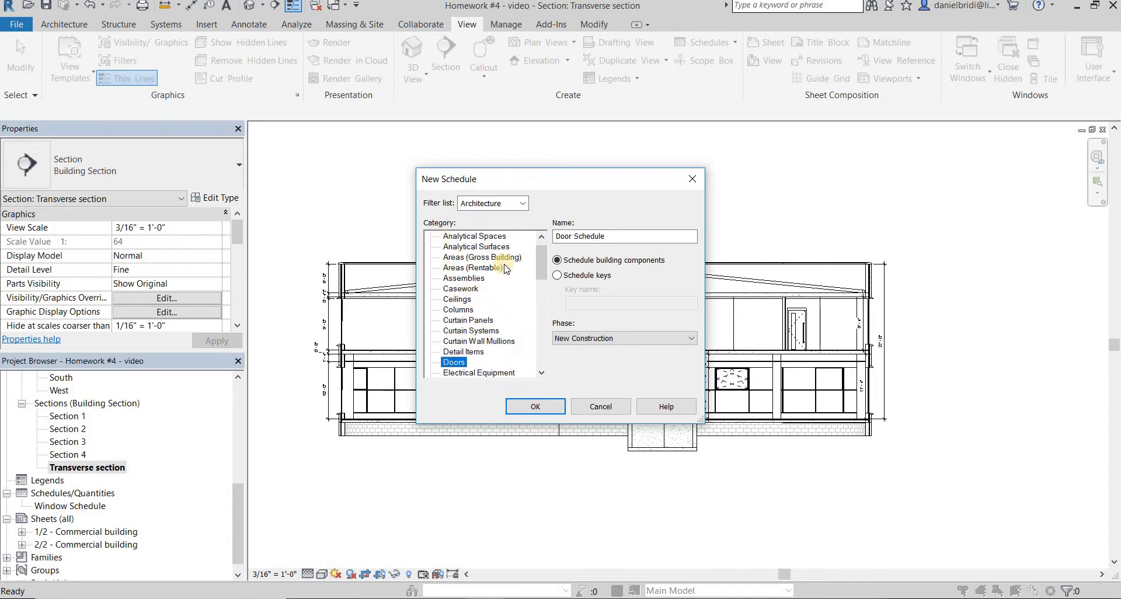
- Name the schedule "Door table", keep the New Construction phase, and accept the new schedule settings
left_click(631, 235)
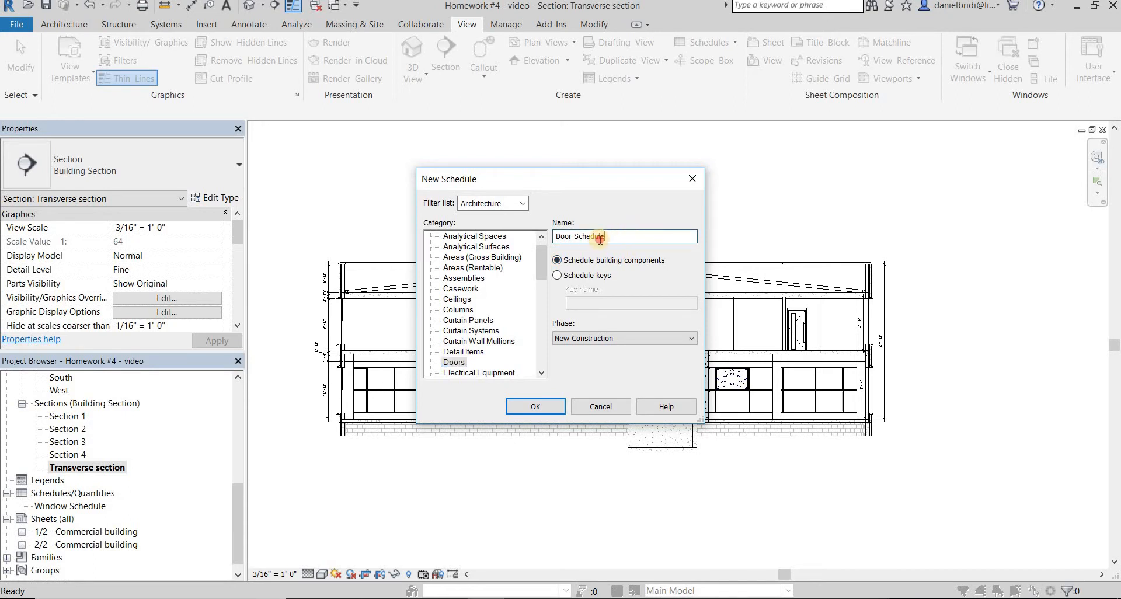
type("table")
left_click(649, 342)
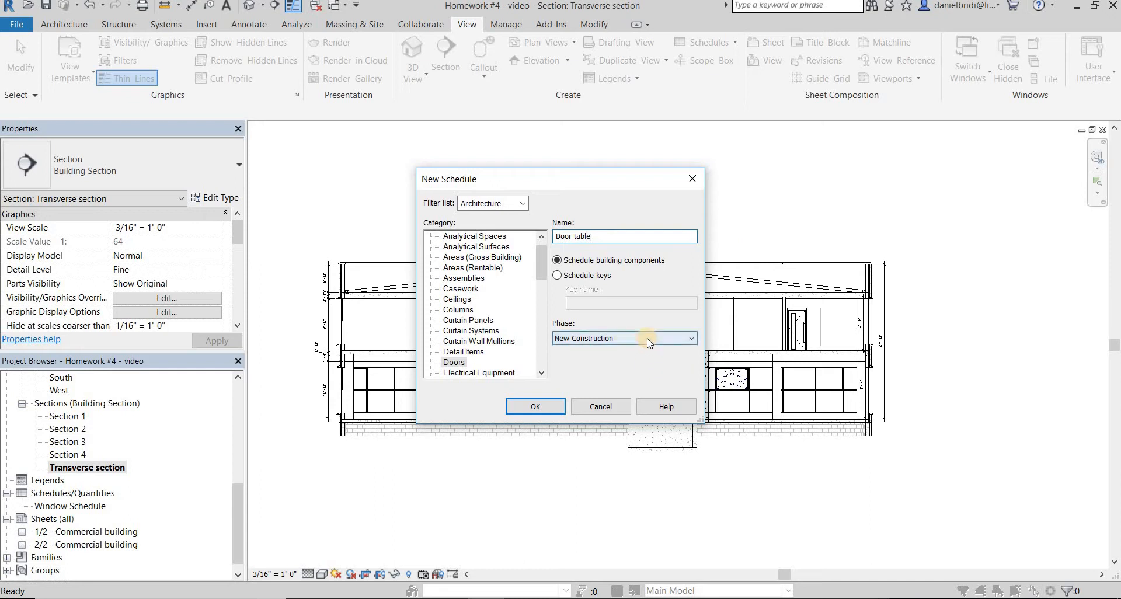
left_click(613, 350)
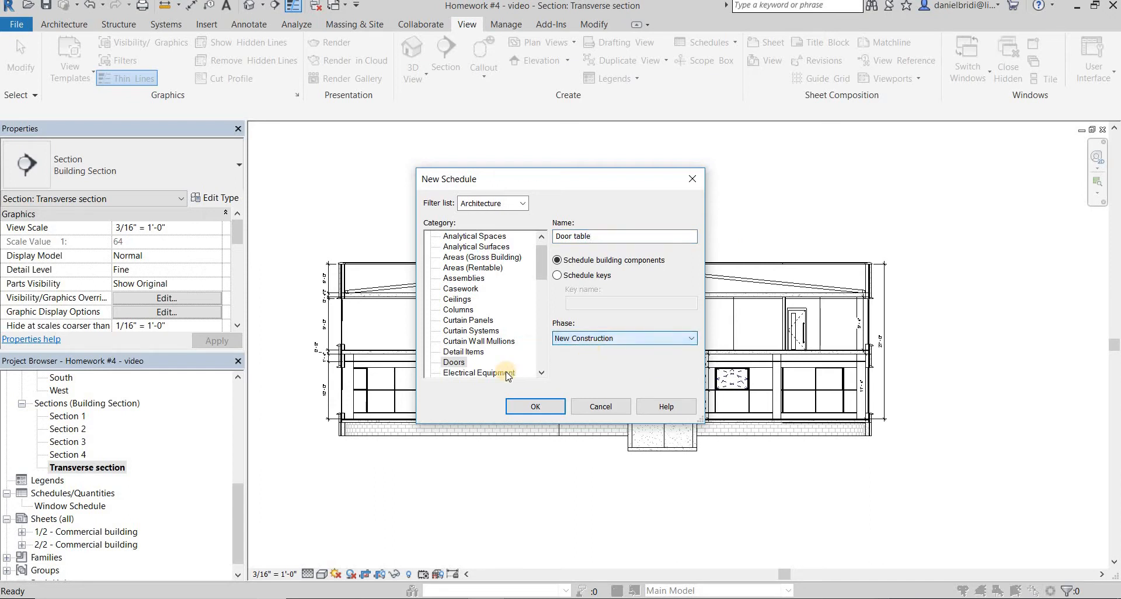
left_click(535, 406)
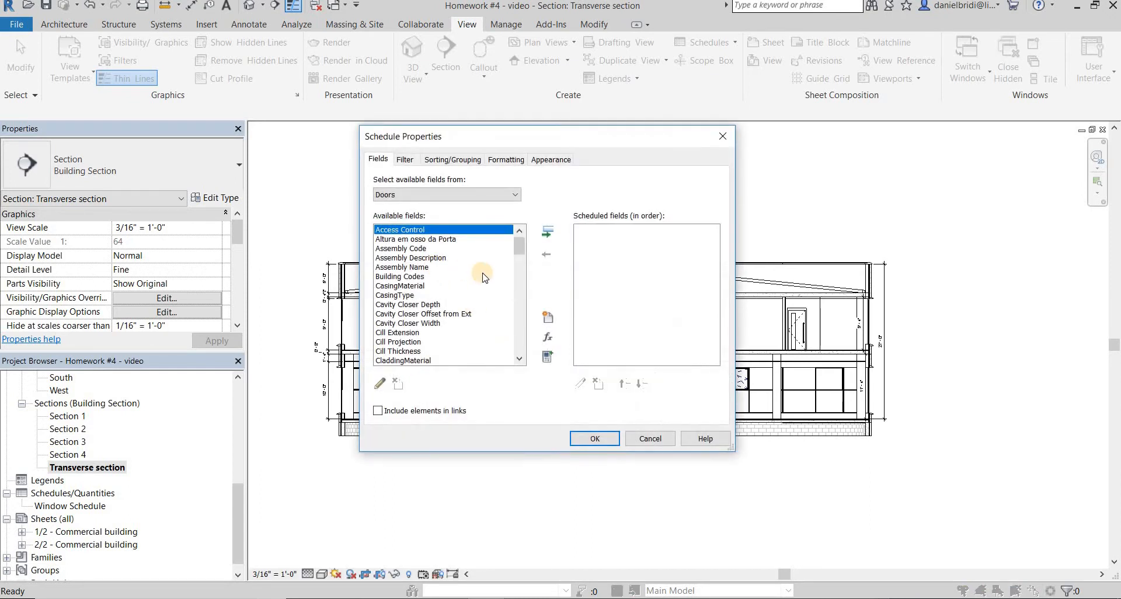
- Switch to the homework PDF in Adobe Acrobat Reader and read which fields the door table must include
key("alt+Tab")
left_click(497, 269)
scroll(552, 278, "up", 5)
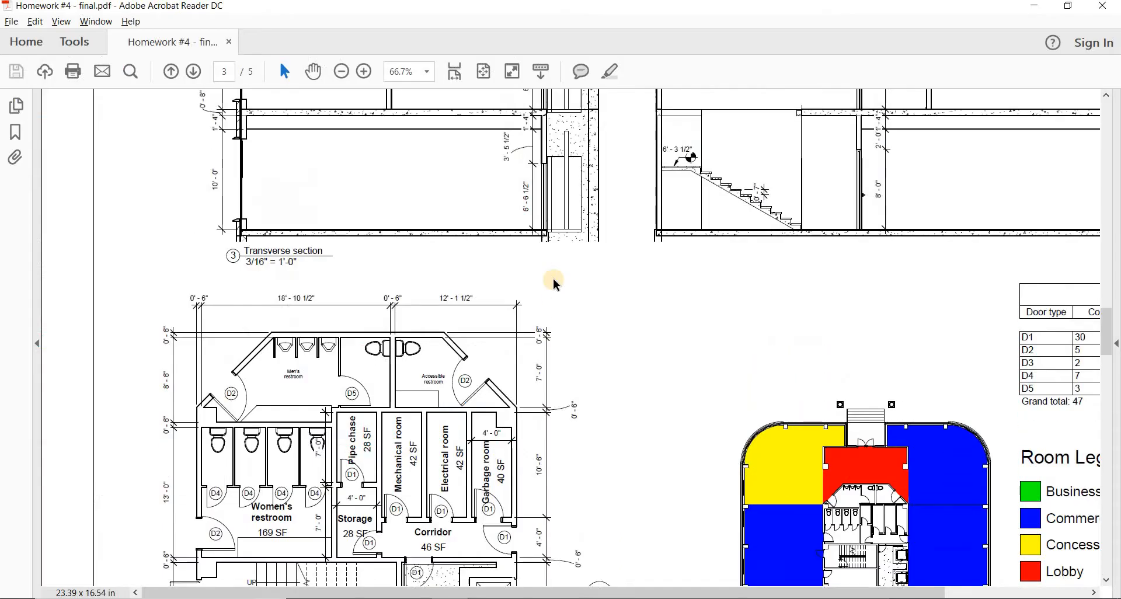
scroll(546, 279, "up", 10)
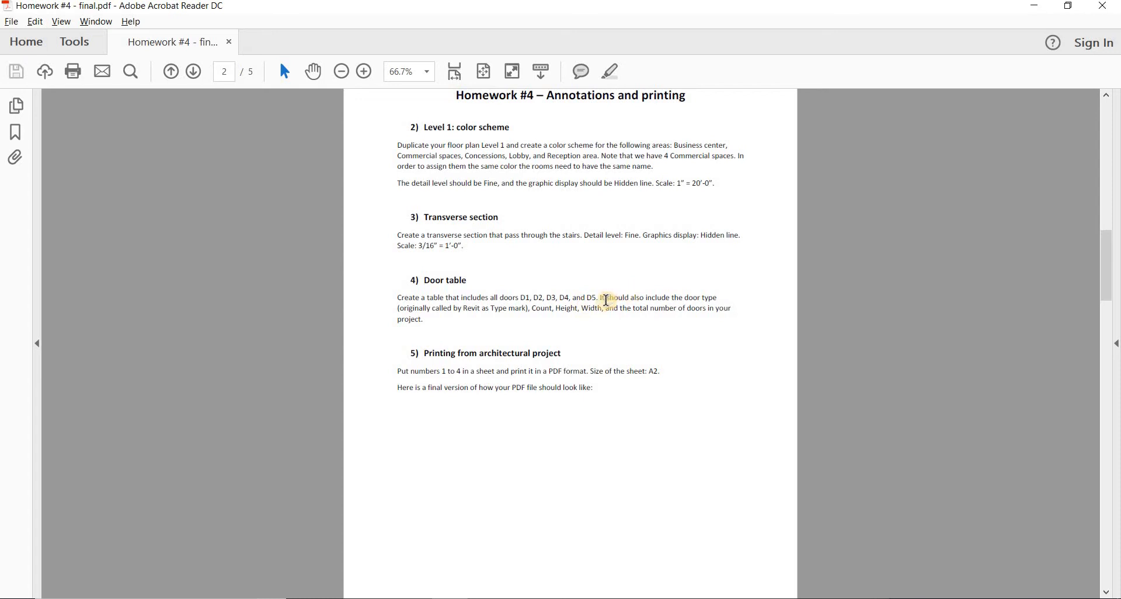
left_click_drag(671, 298, 603, 311)
left_click(605, 311)
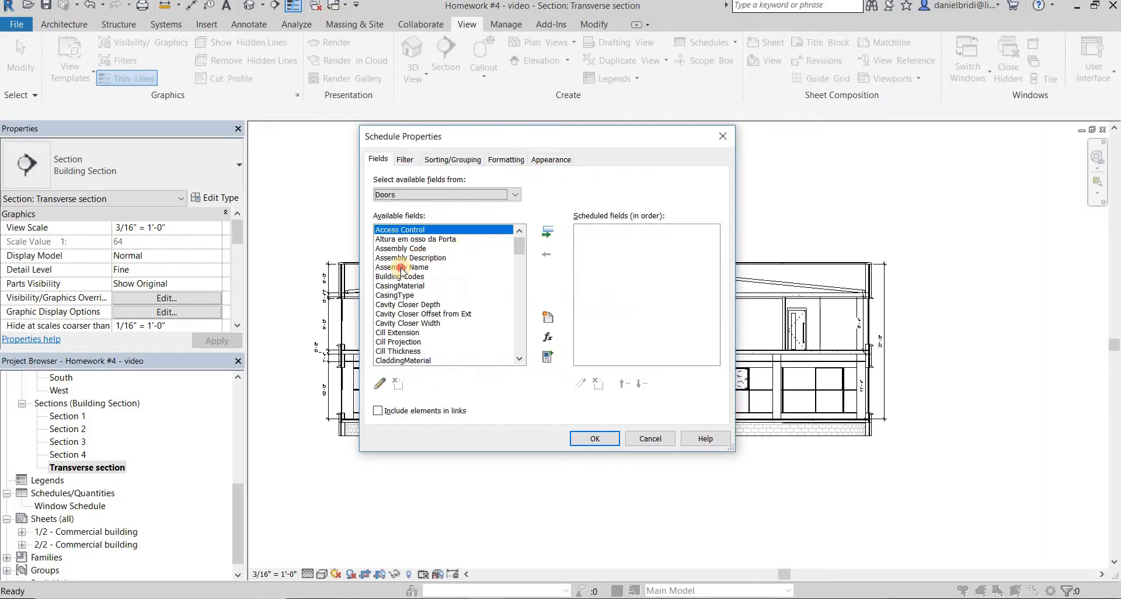
- Add the Type Mark field to the door schedule's scheduled fields
key("Down")
key("Down")
key("Down")
key("Down")
key("Down")
key("Down")
key("Down")
key("Down")
key("Down")
key("Down")
key("Down")
key("Down")
key("Down")
key("Down")
key("Down")
key("Down")
key("Down")
key("Down")
key("Down")
key("Down")
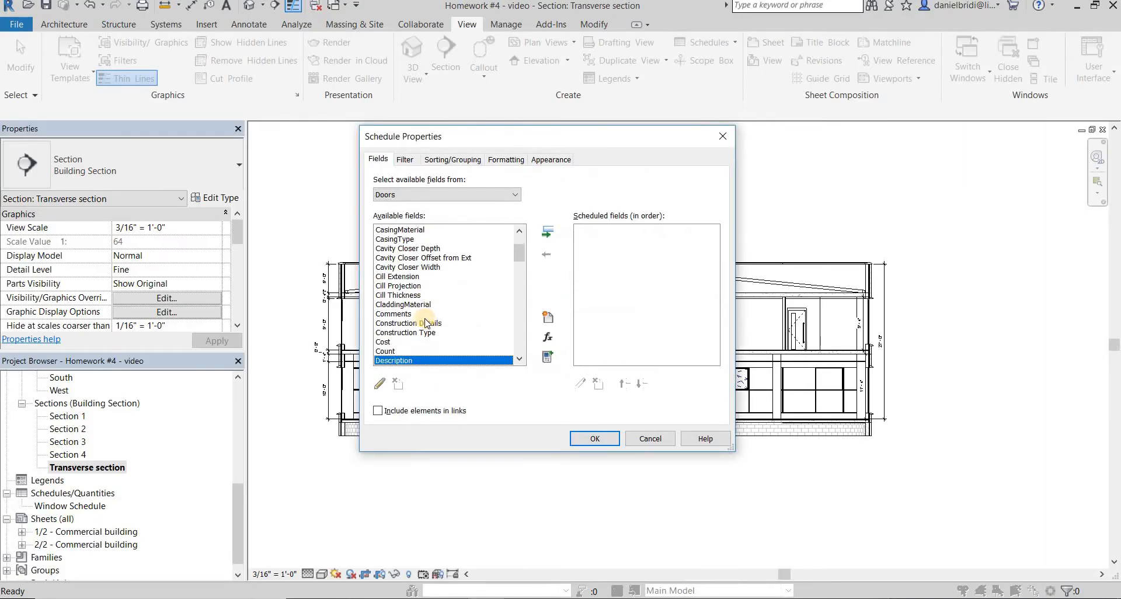
scroll(425, 322, "down", 3)
key("Down")
key("Down")
key("Down")
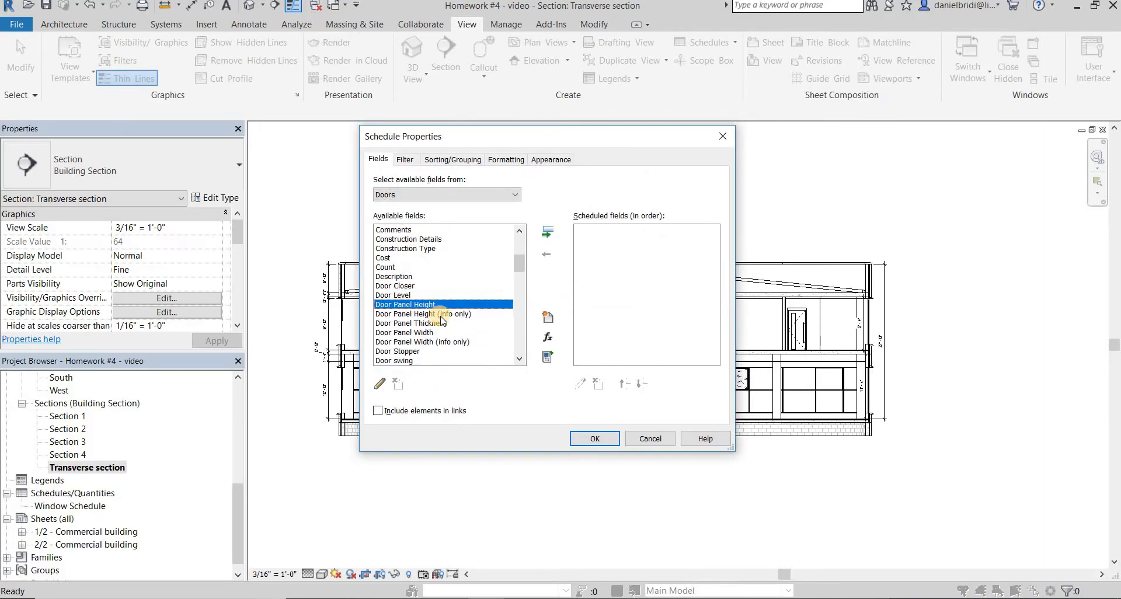
scroll(440, 321, "down", 20)
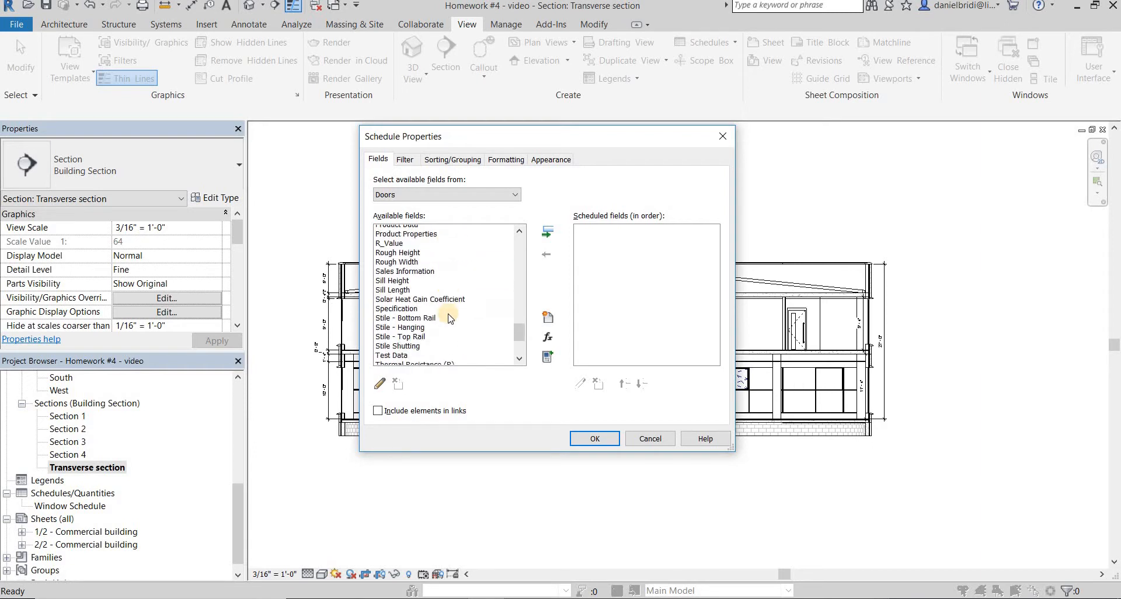
left_click(400, 277)
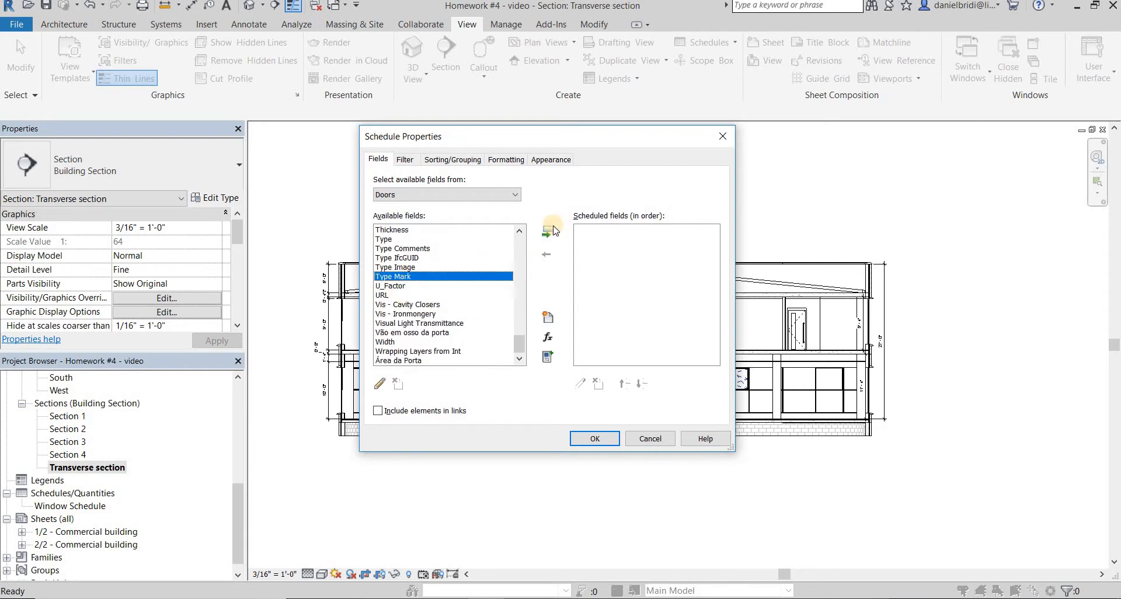
left_click(547, 231)
- Add the Count field to the scheduled fields after Type Mark
left_click(410, 330)
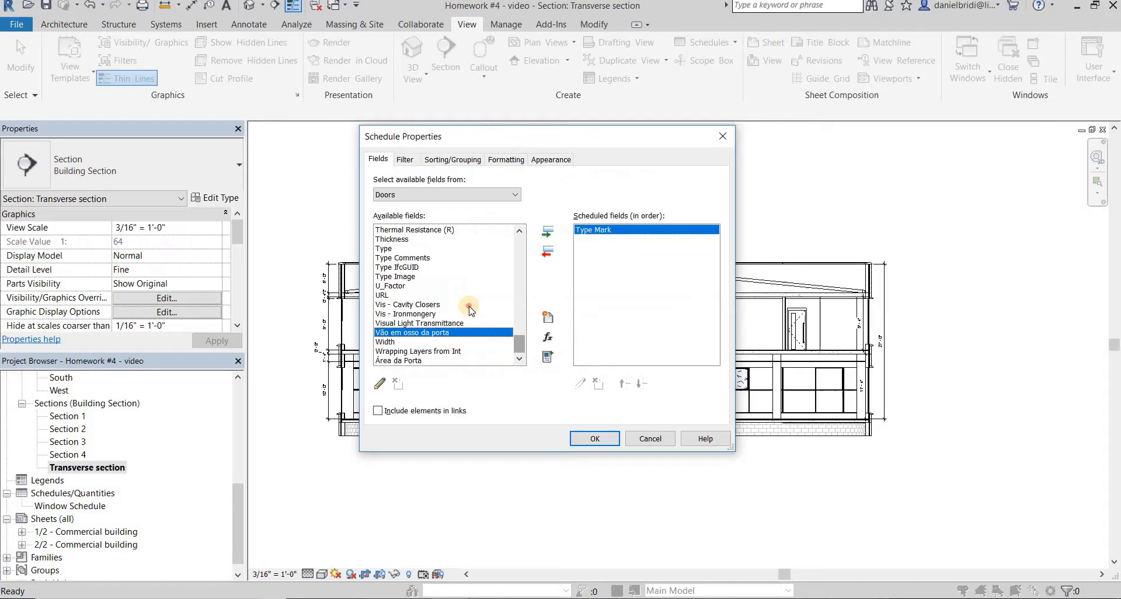
left_click(483, 304)
key("c")
left_click(399, 351)
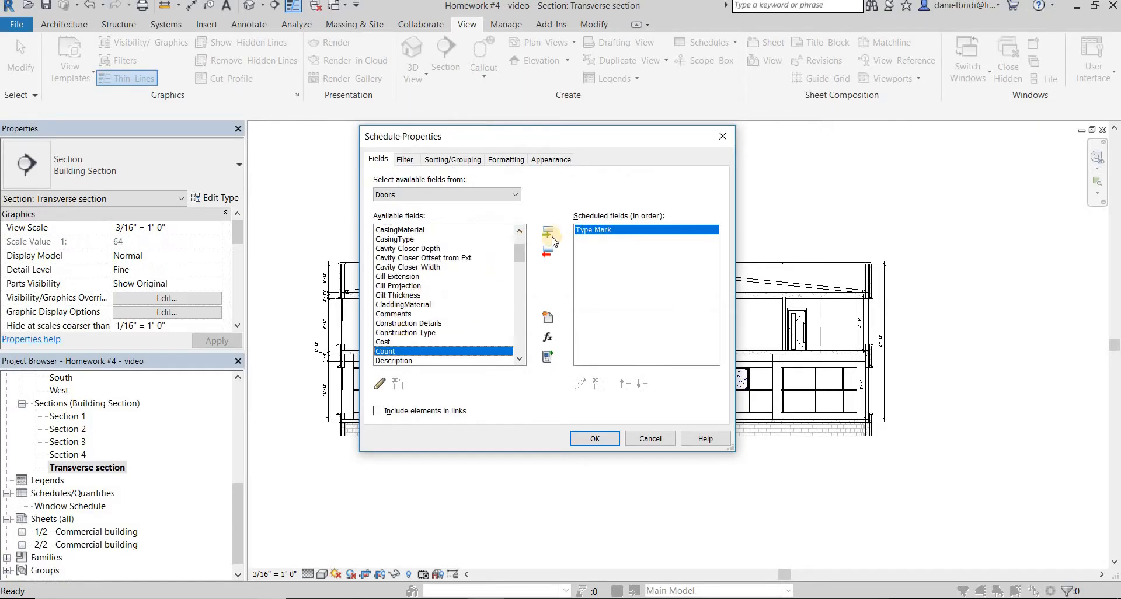
left_click(548, 233)
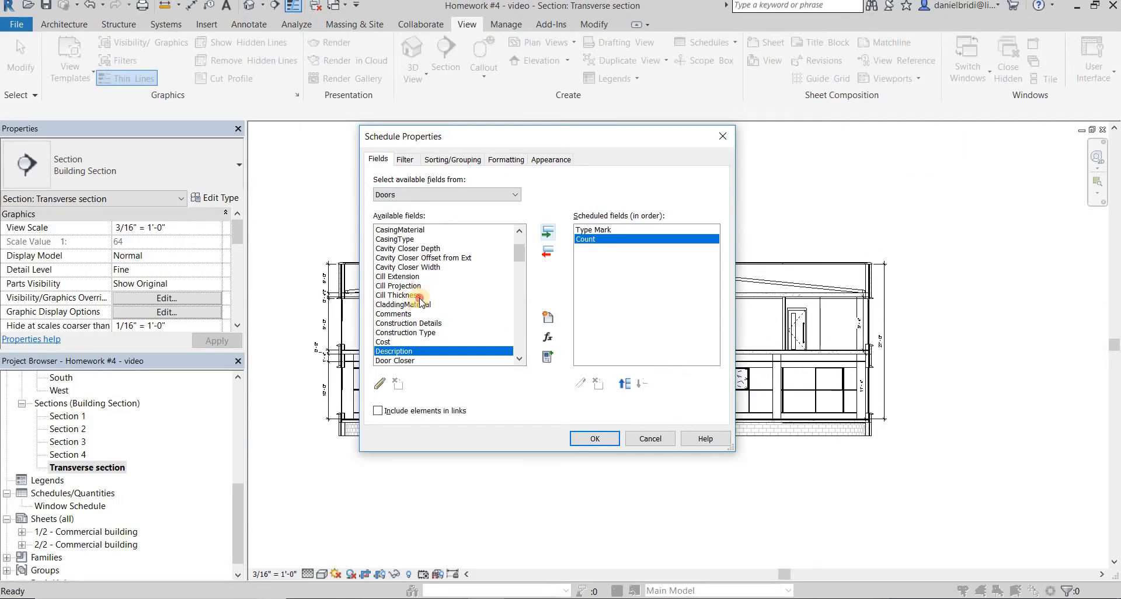
- Add the Height field to the scheduled fields after Count
left_click(419, 299)
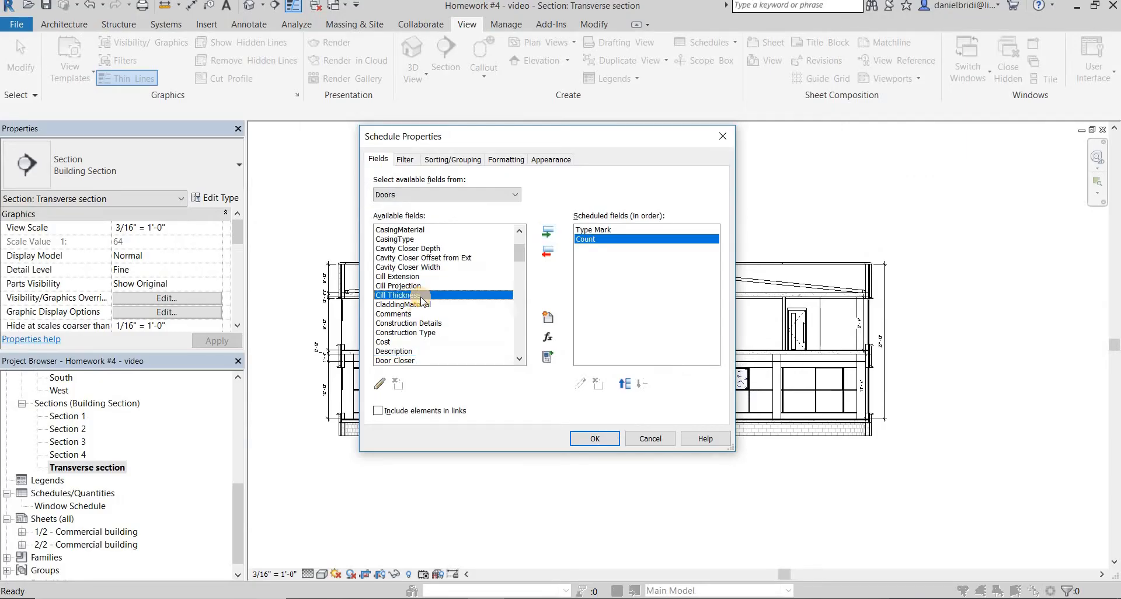
key("h")
scroll(386, 312, "down", 3)
left_click(385, 314)
left_click(548, 233)
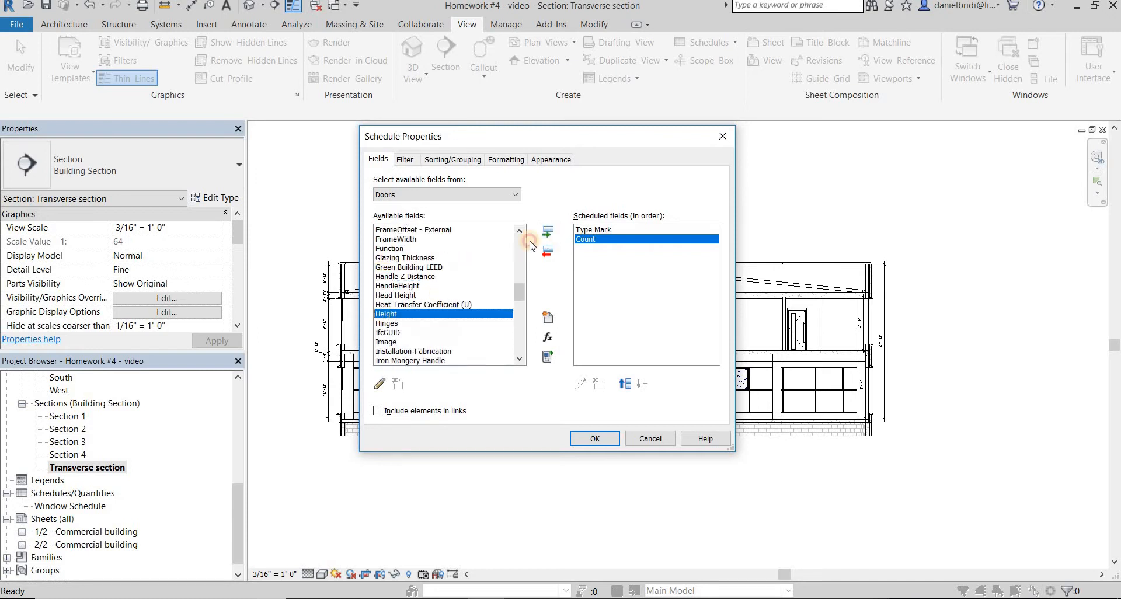
- Add the Width field to the scheduled fields after Height
left_click(445, 293)
scroll(448, 294, "down", 12)
scroll(448, 295, "down", 3)
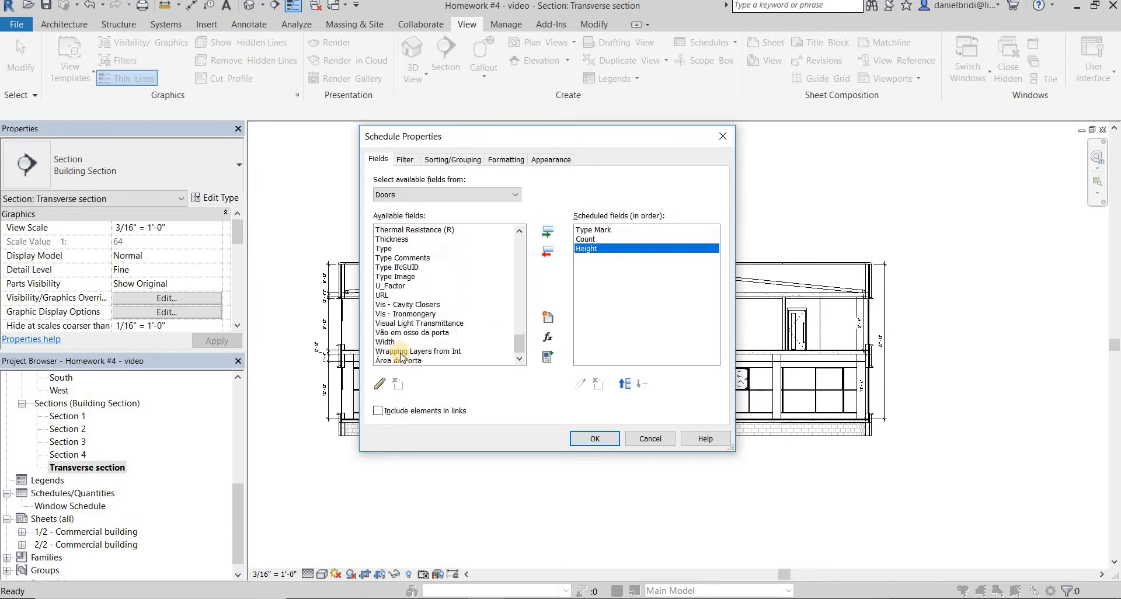
left_click(393, 343)
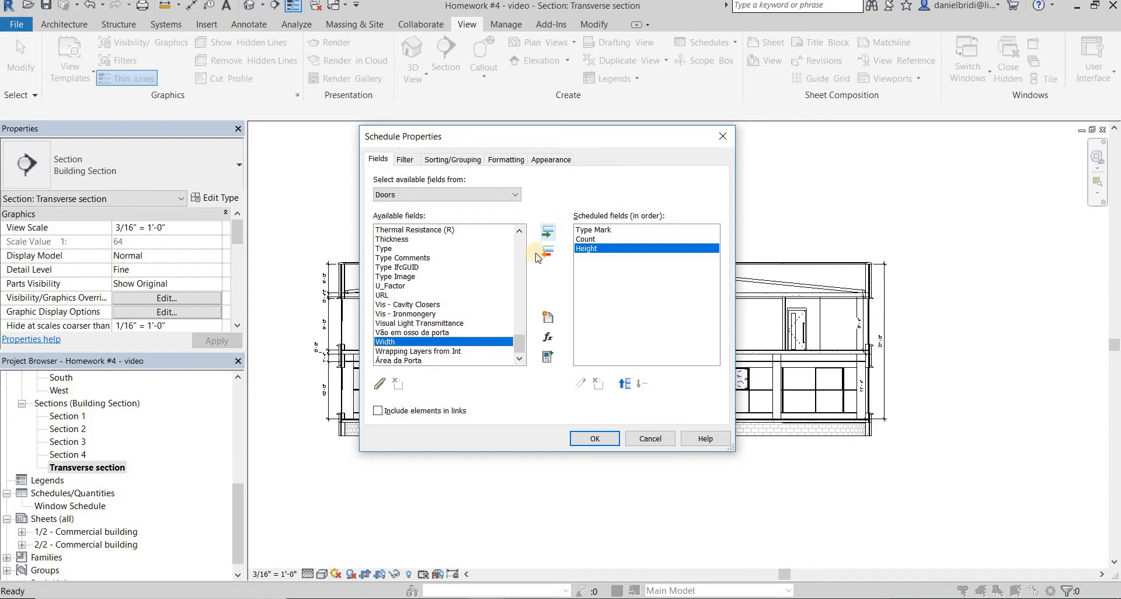
left_click(547, 232)
mouse_move(603, 231)
left_mouse_down()
mouse_move(606, 249)
mouse_move(605, 240)
left_mouse_up()
left_click(606, 256)
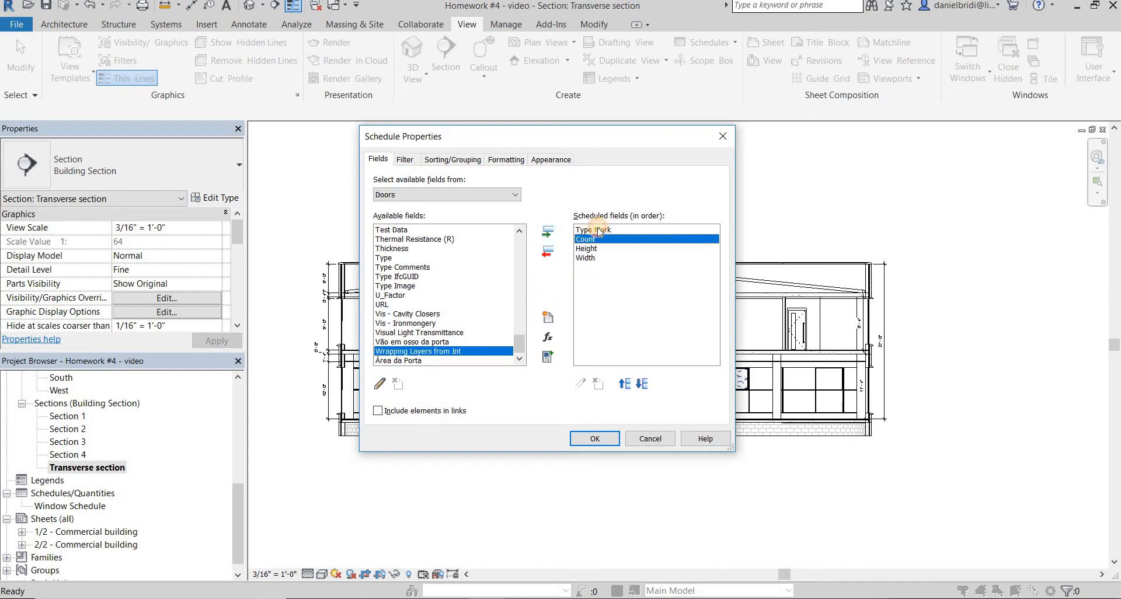
left_click(604, 230)
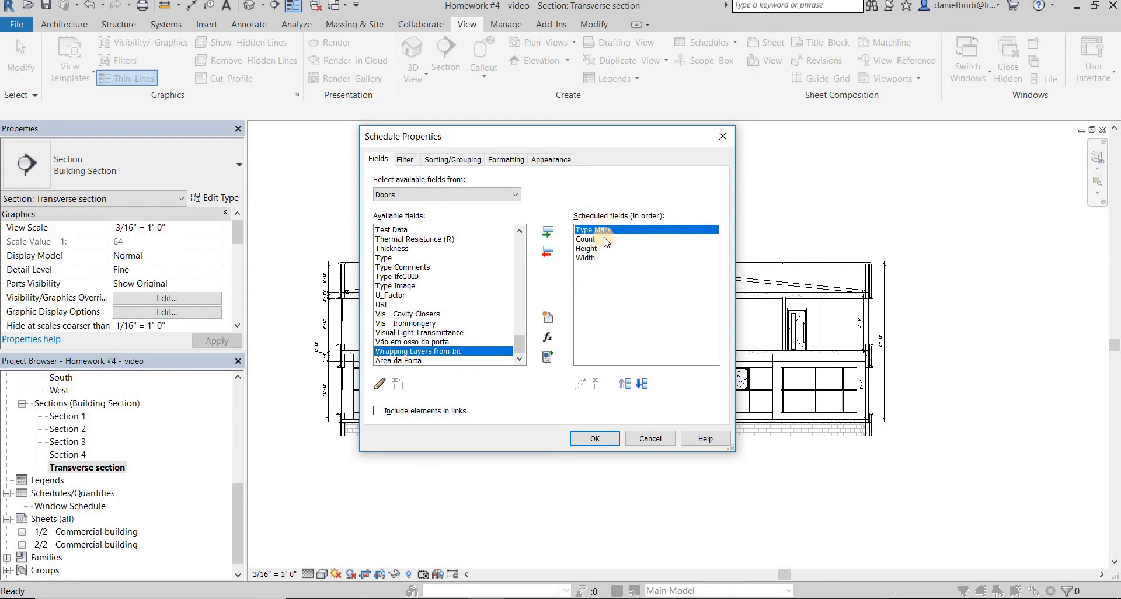
left_click_drag(592, 250, 596, 228)
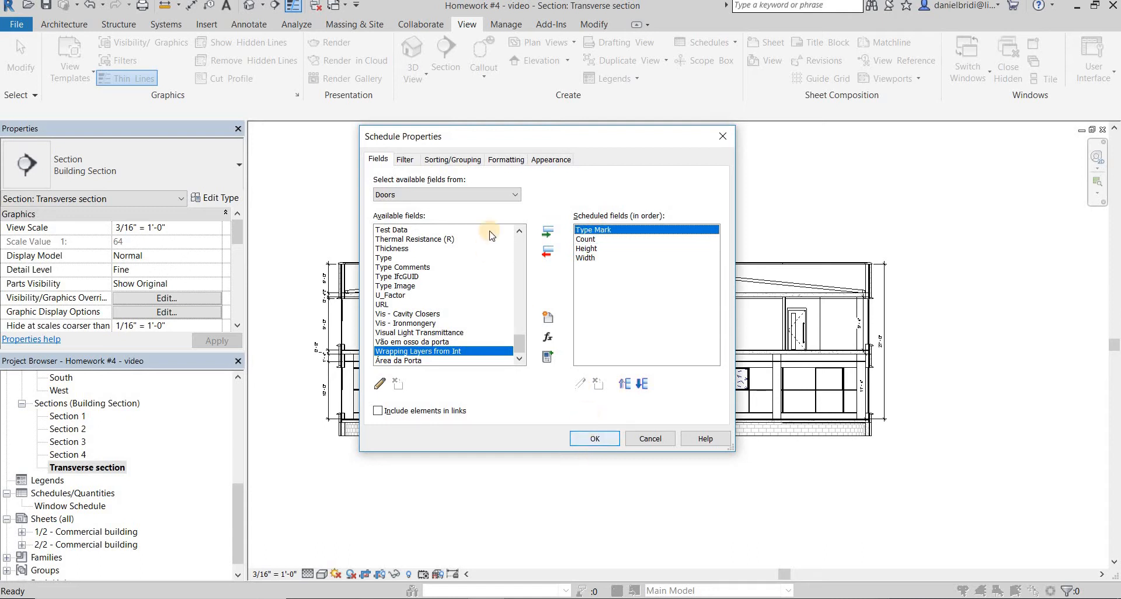
- Generate the door table from the chosen fields and look through its rows
left_click(594, 437)
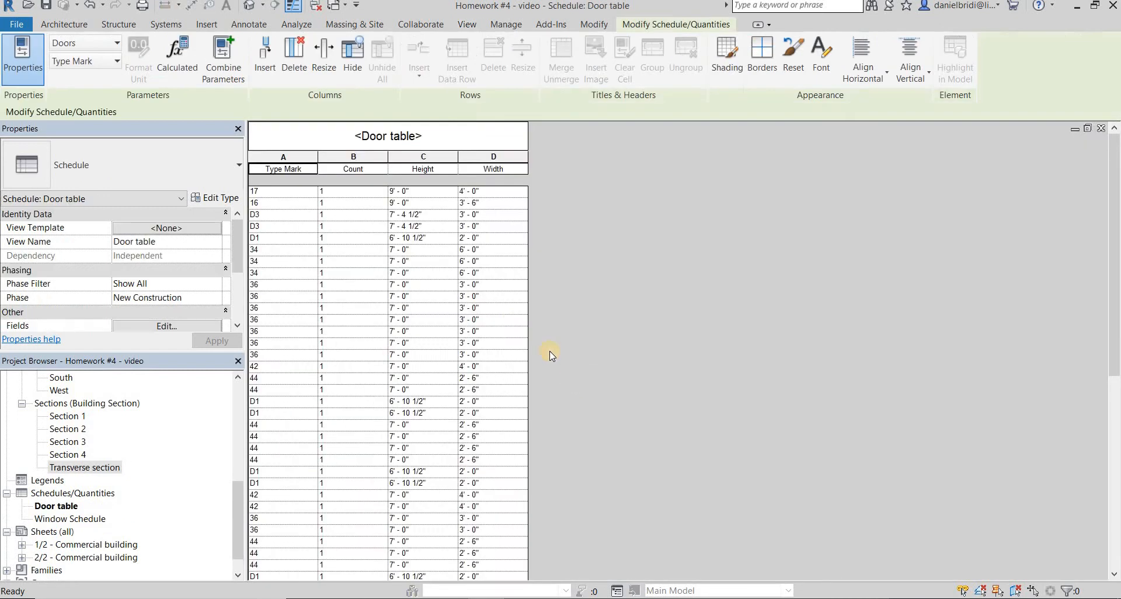
scroll(445, 254, "down", 10)
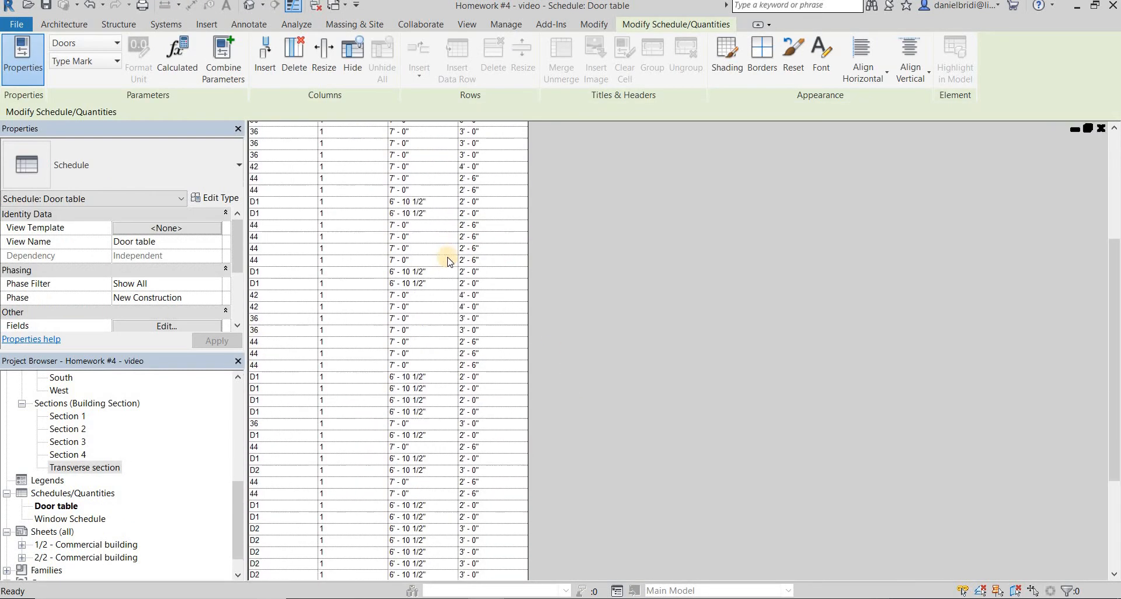
scroll(446, 279, "up", 10)
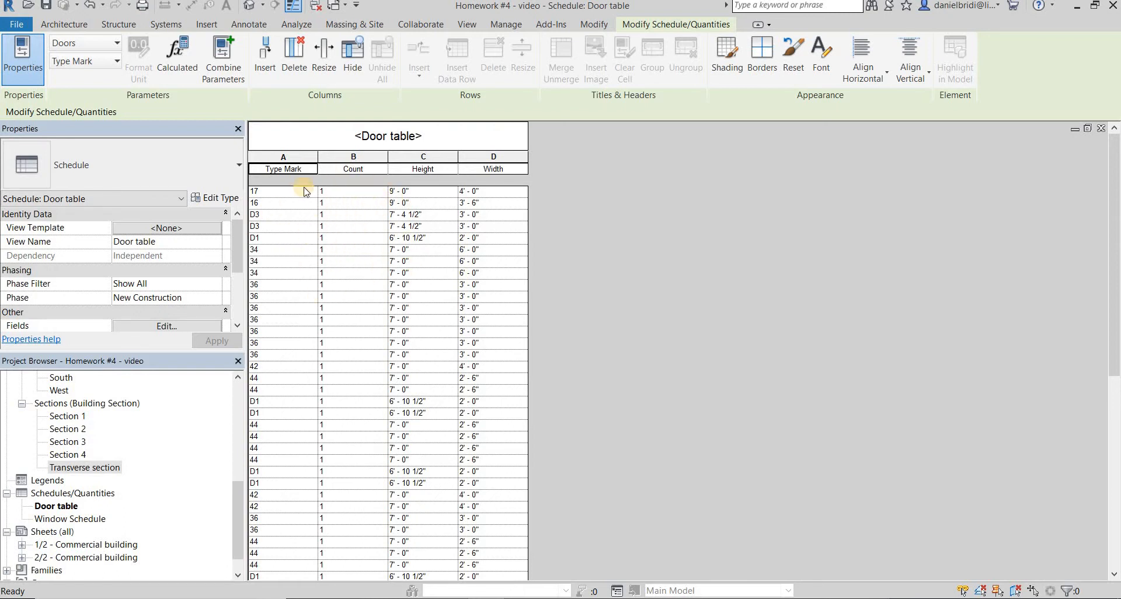
- Open the door table's schedule properties and review the Fields, Filter, Sorting/Grouping, Formatting and Appearance settings
left_click_drag(235, 249, 235, 315)
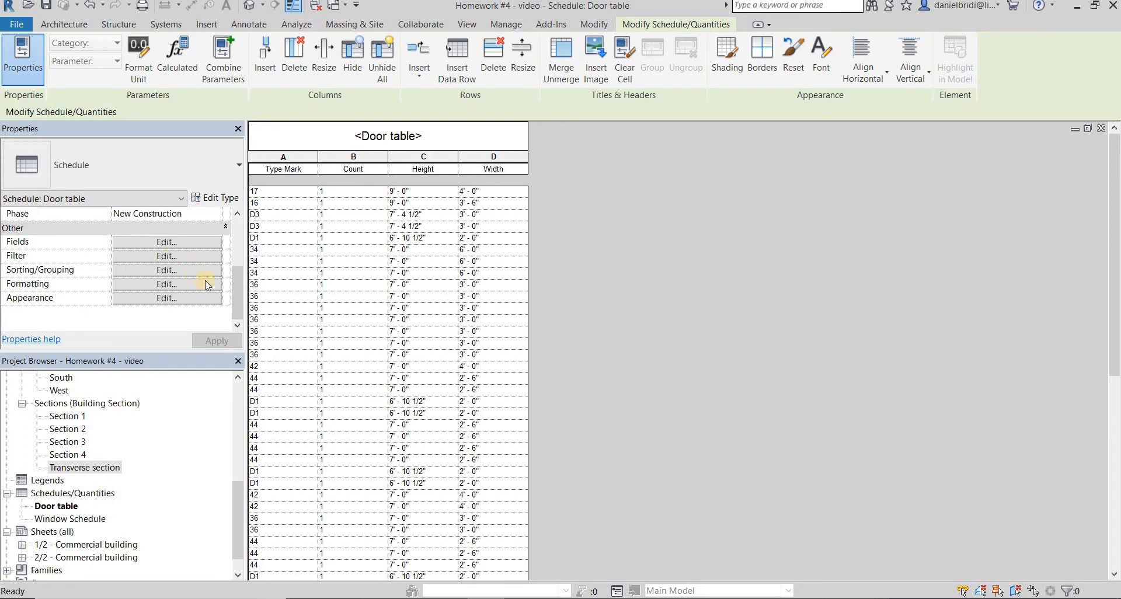
left_click(164, 257)
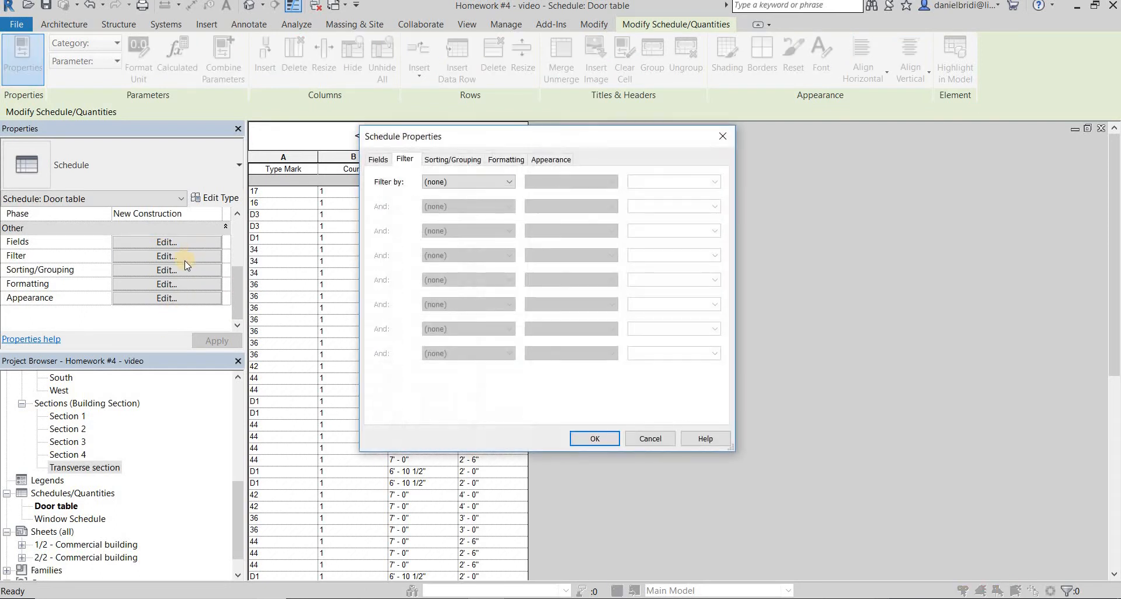
left_click(379, 155)
left_click(404, 158)
left_click(454, 158)
left_click(506, 158)
left_click(549, 158)
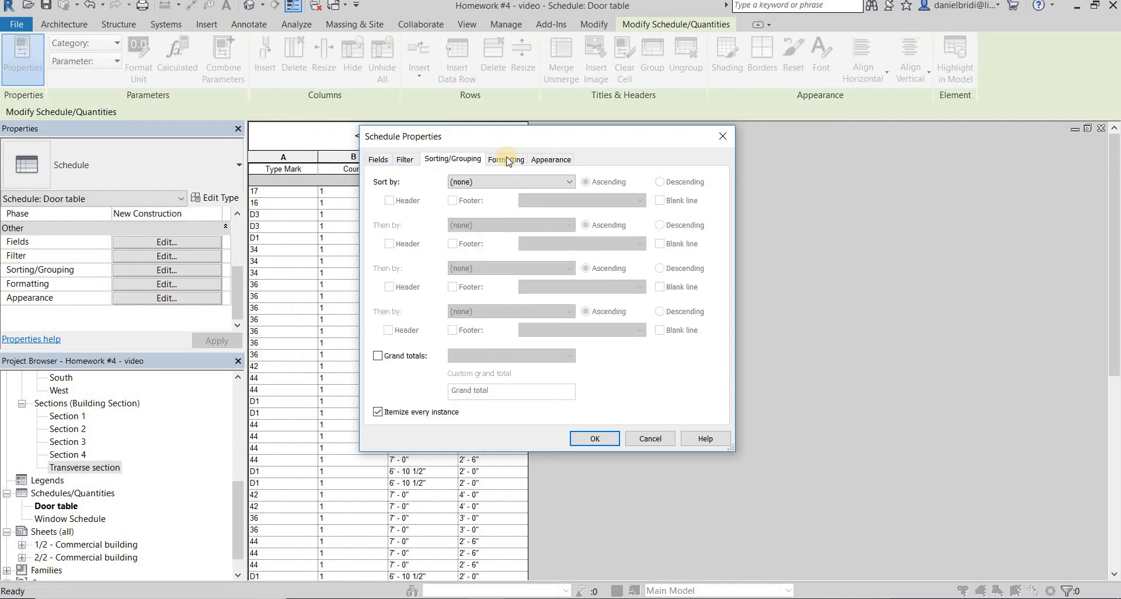
left_click(505, 159)
left_click(459, 158)
left_click(379, 159)
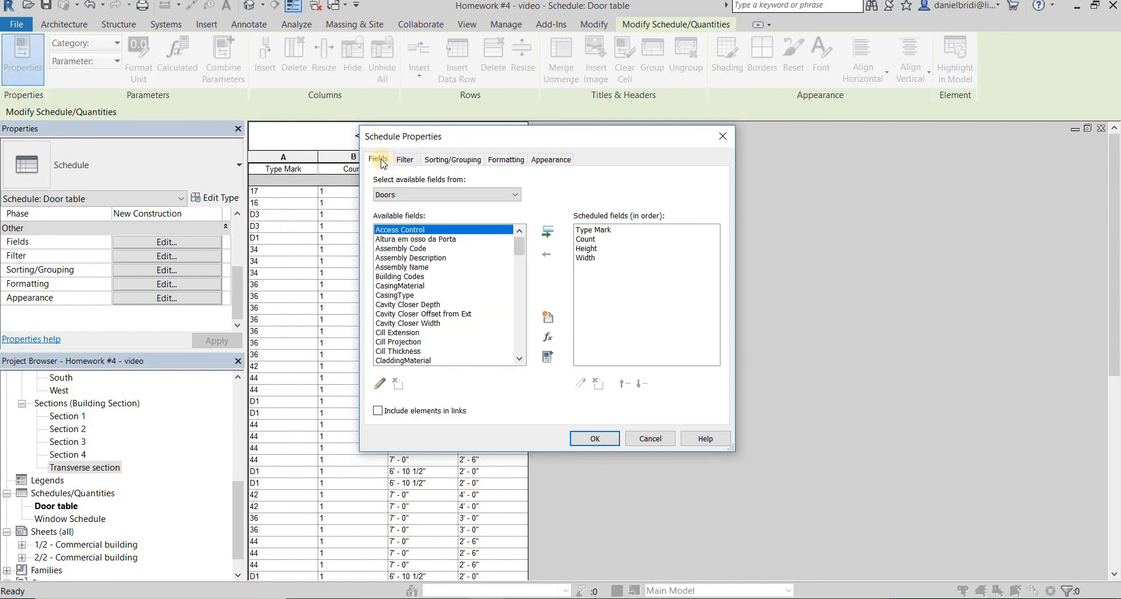
- Set the first filter of the door table to Type Mark
left_click(406, 159)
left_click(472, 182)
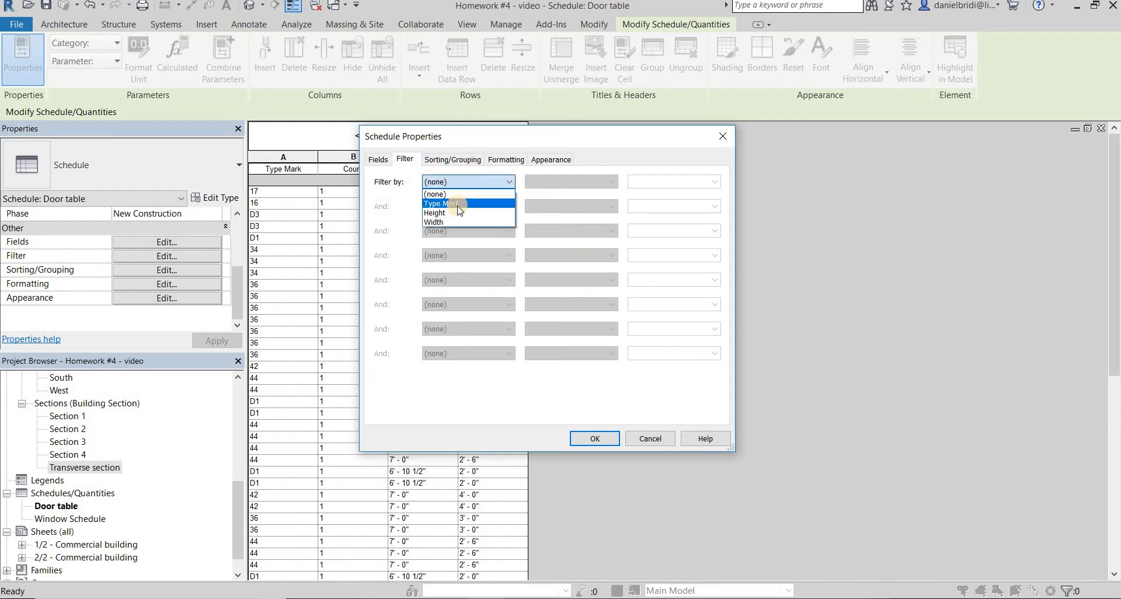
key("Return")
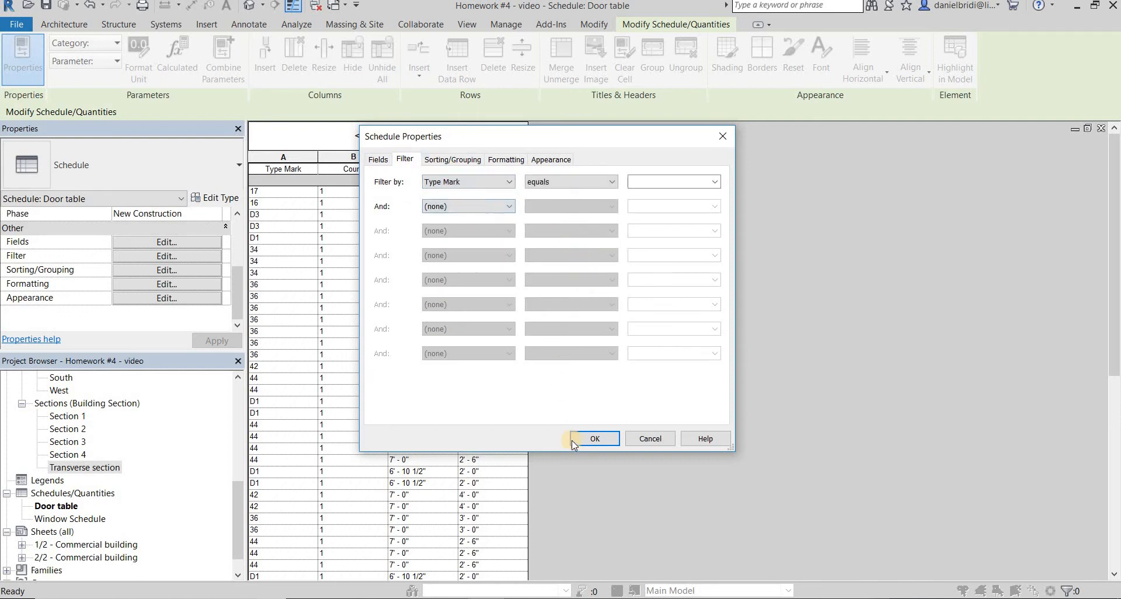
- Sort the door table by Type Mark in ascending order
left_click(458, 159)
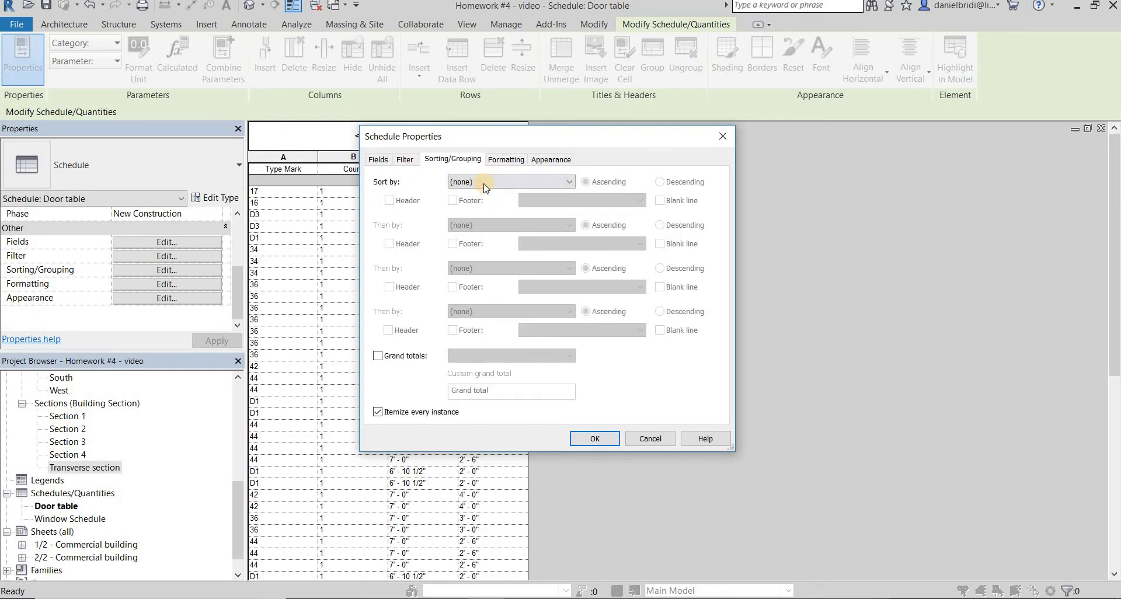
left_click(484, 182)
key("Return")
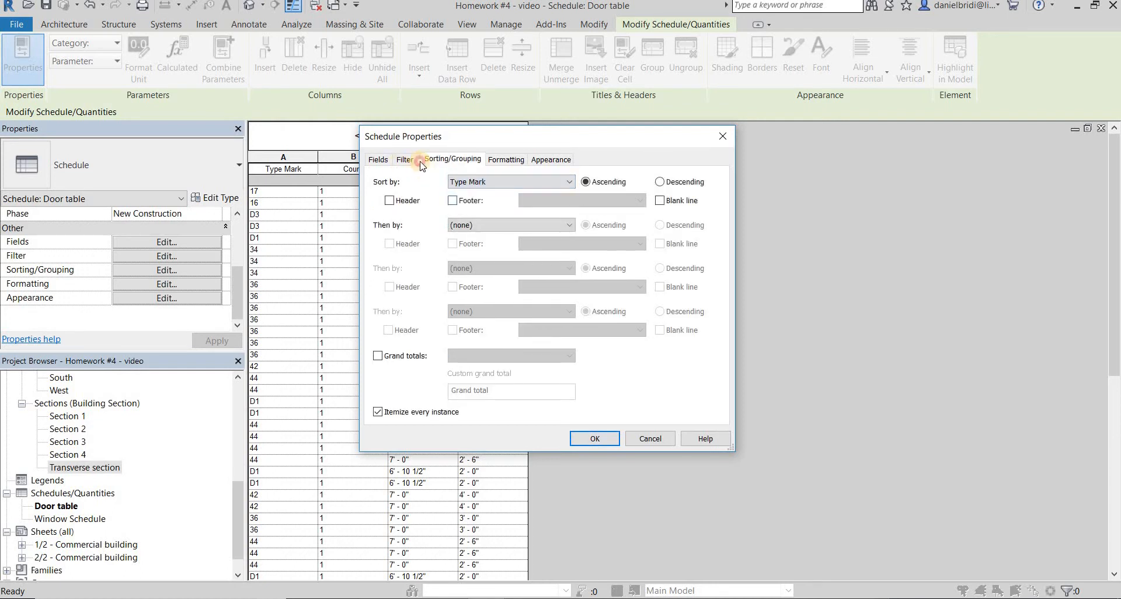
- Reset the door table's first filter to (none)
left_click(421, 164)
left_click(458, 182)
left_click(454, 182)
left_click(454, 182)
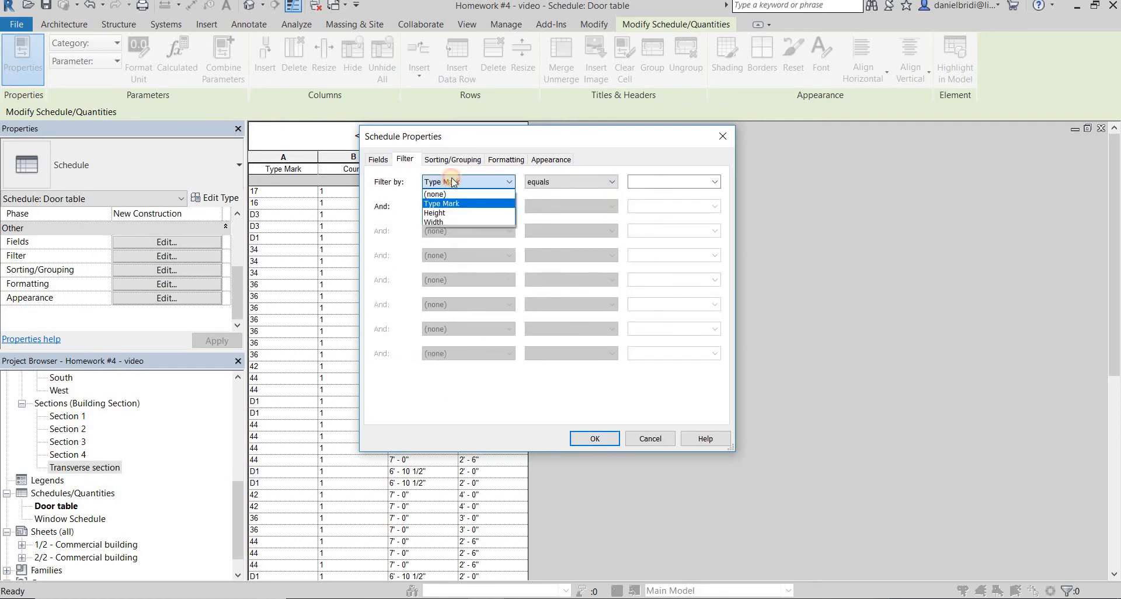
left_click(444, 193)
- Apply the sorting to the door table and turn off Itemize every instance
left_click(453, 159)
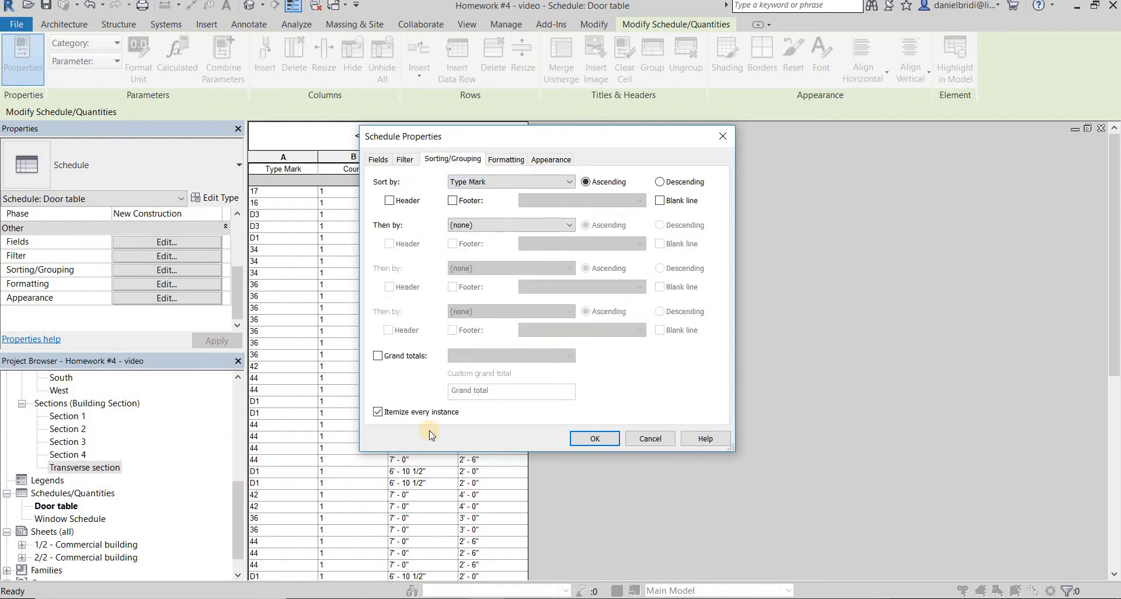
left_click(603, 446)
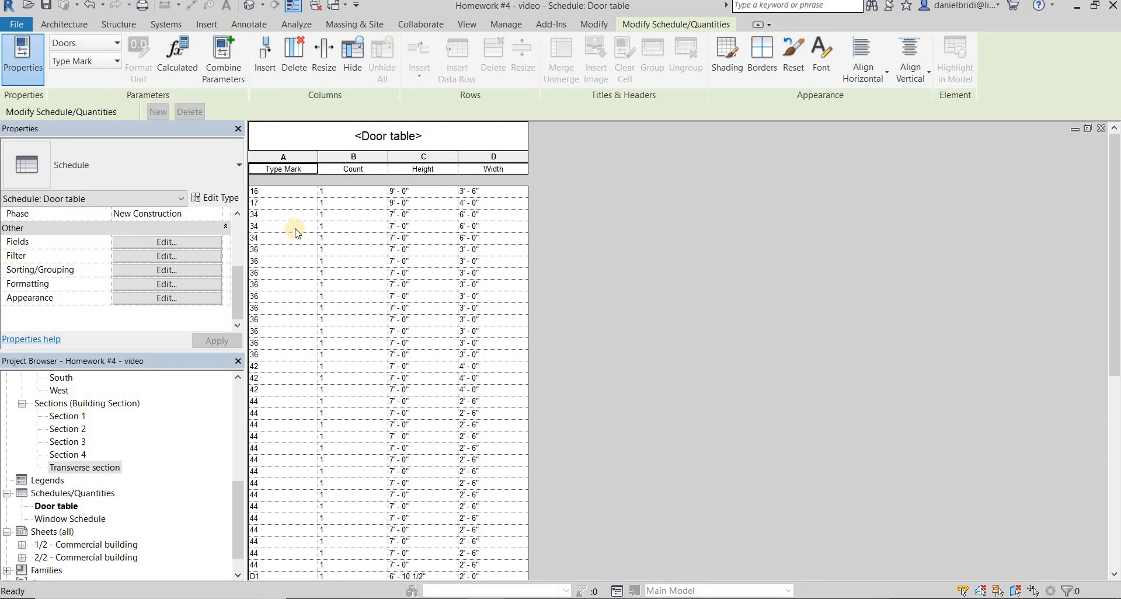
scroll(268, 292, "down", 3)
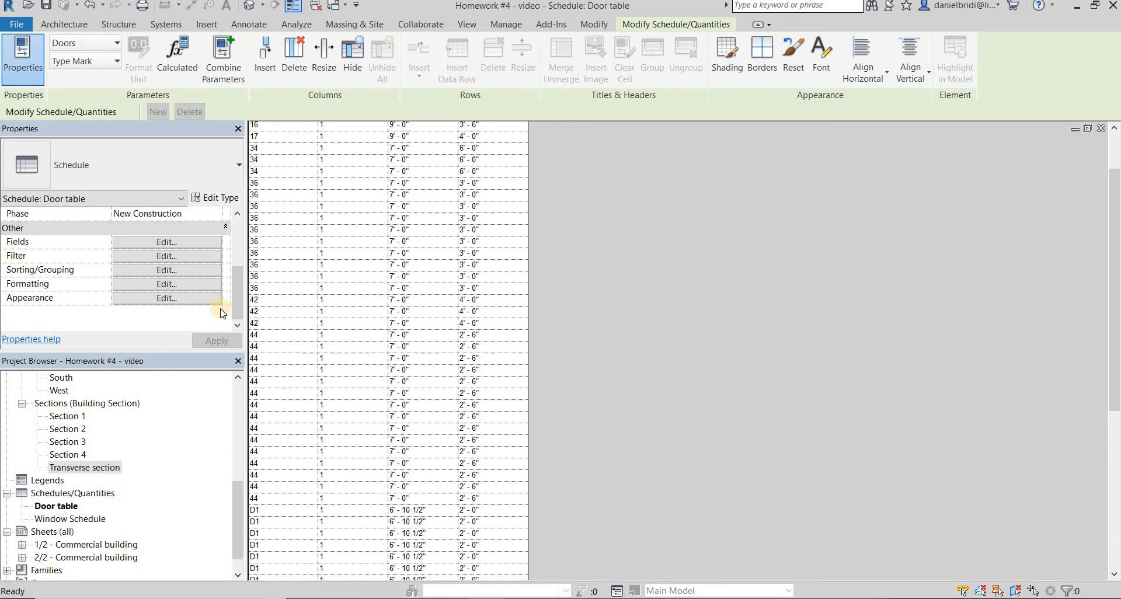
left_click(192, 270)
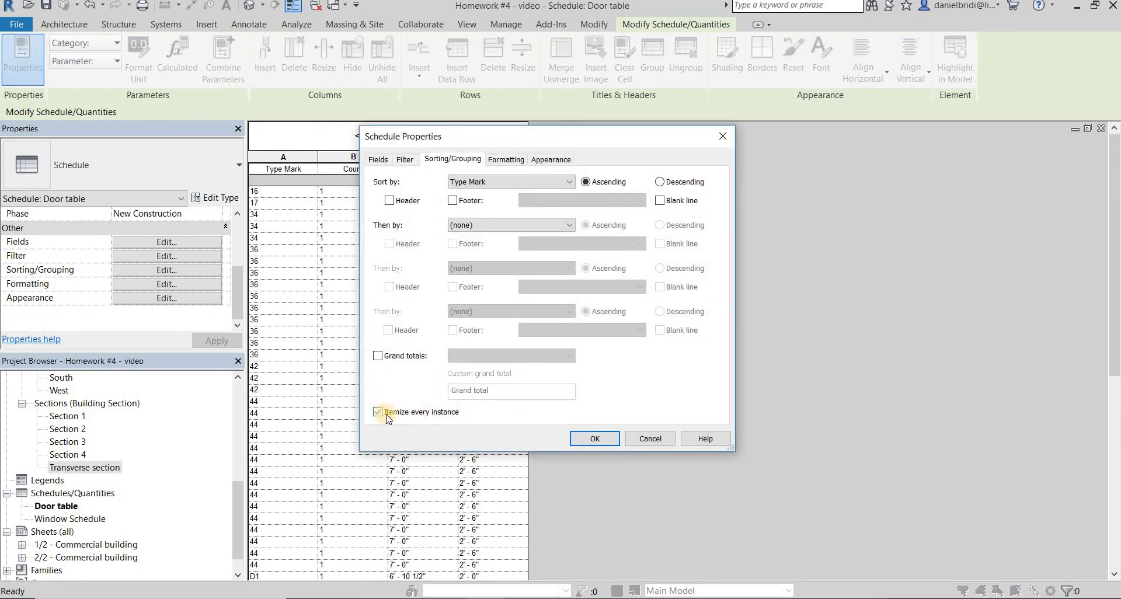
left_click(594, 438)
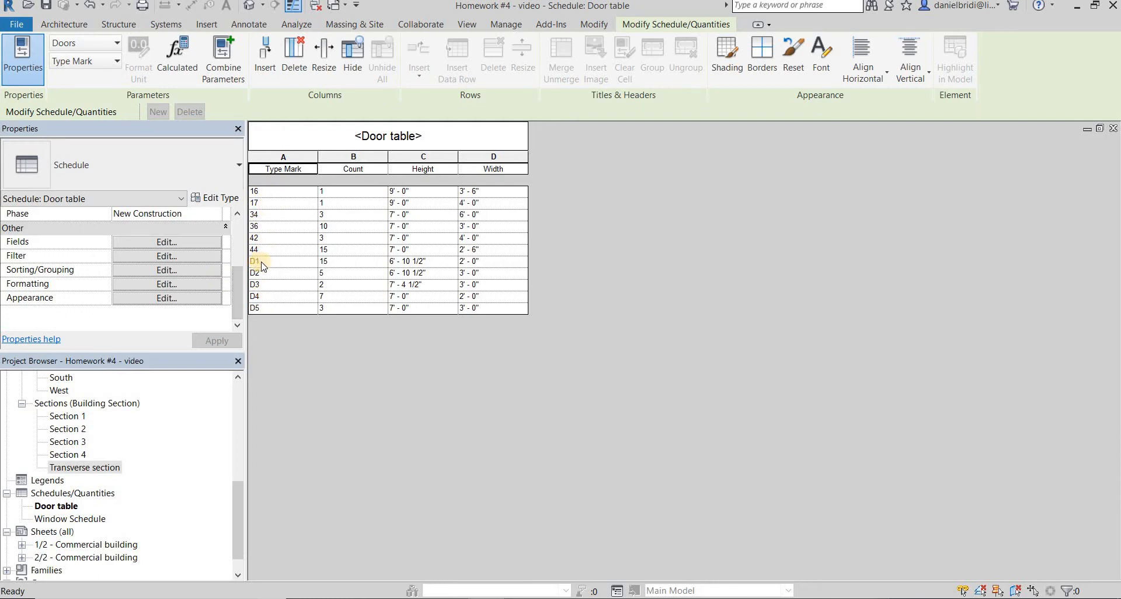
- Filter the door table to rows whose Type Mark contains D
left_click(180, 284)
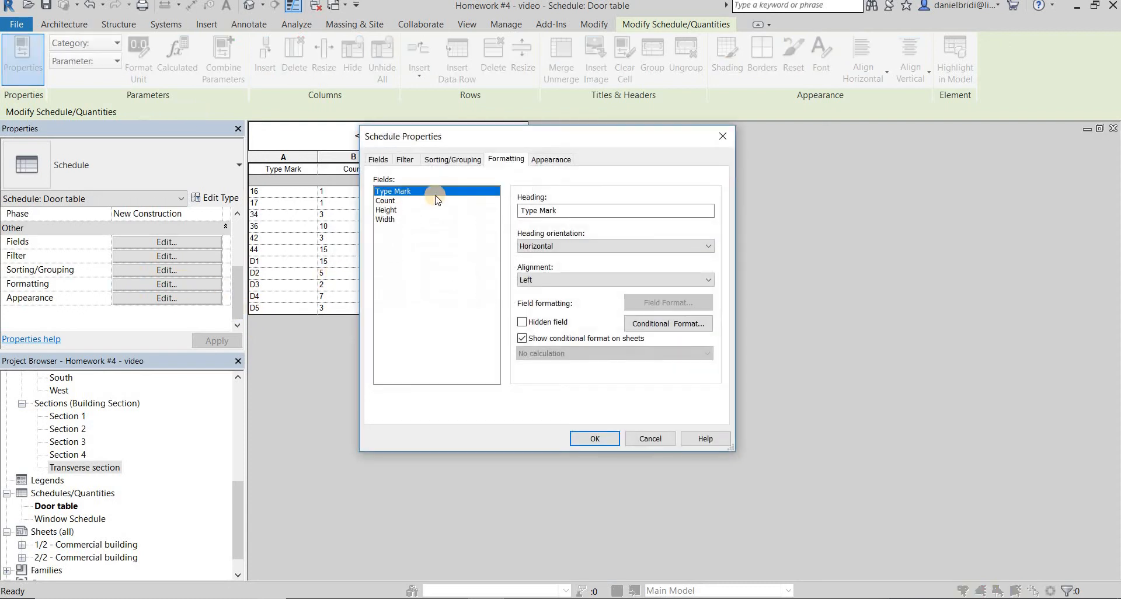
left_click(439, 165)
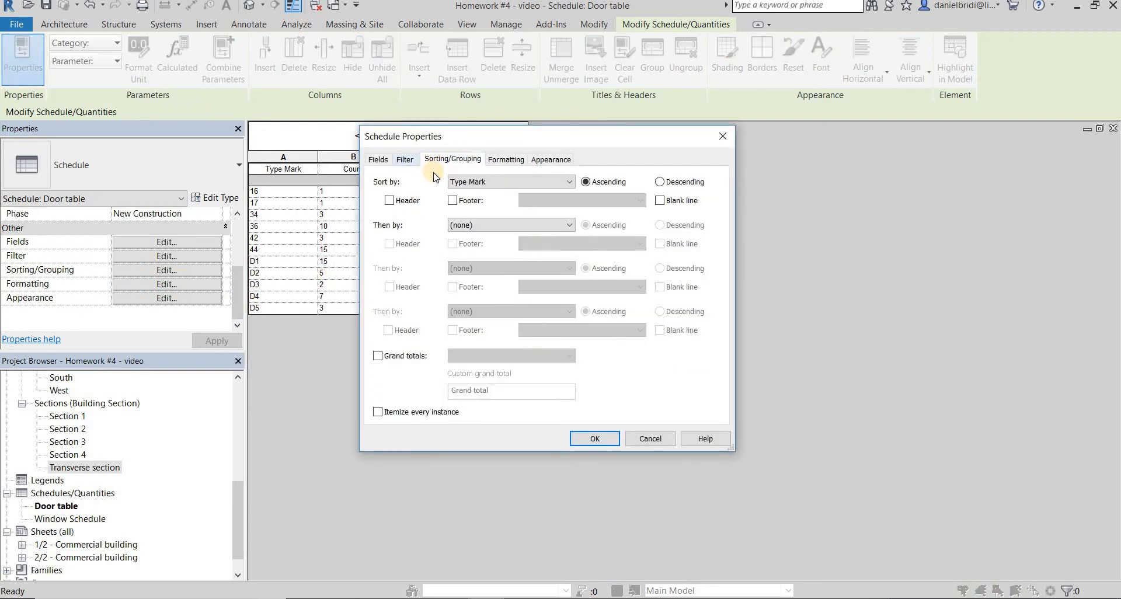
left_click(400, 161)
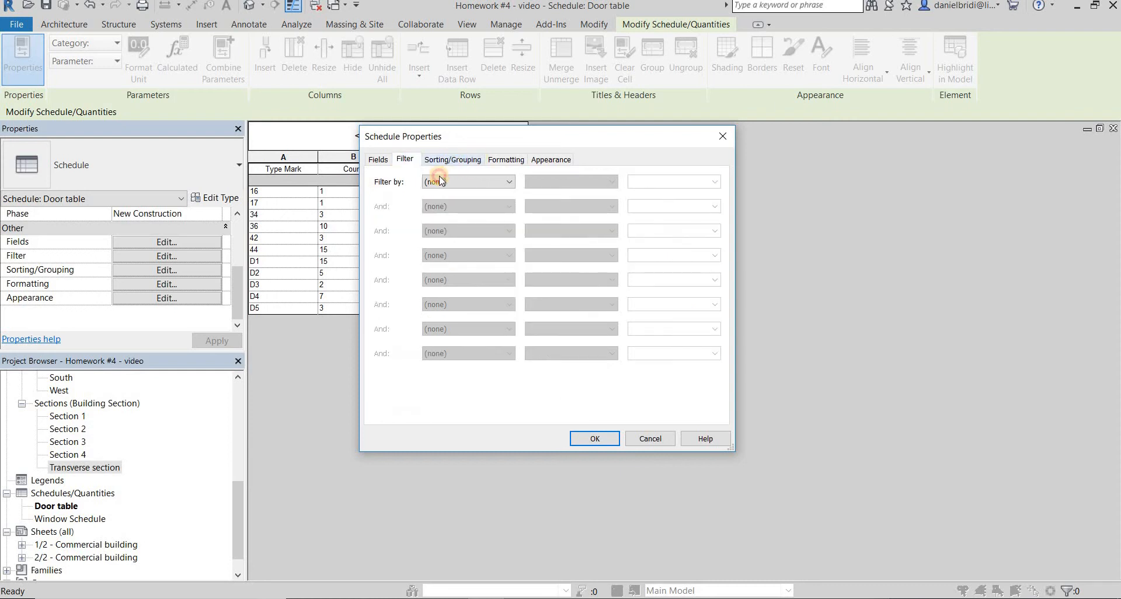
left_click(440, 181)
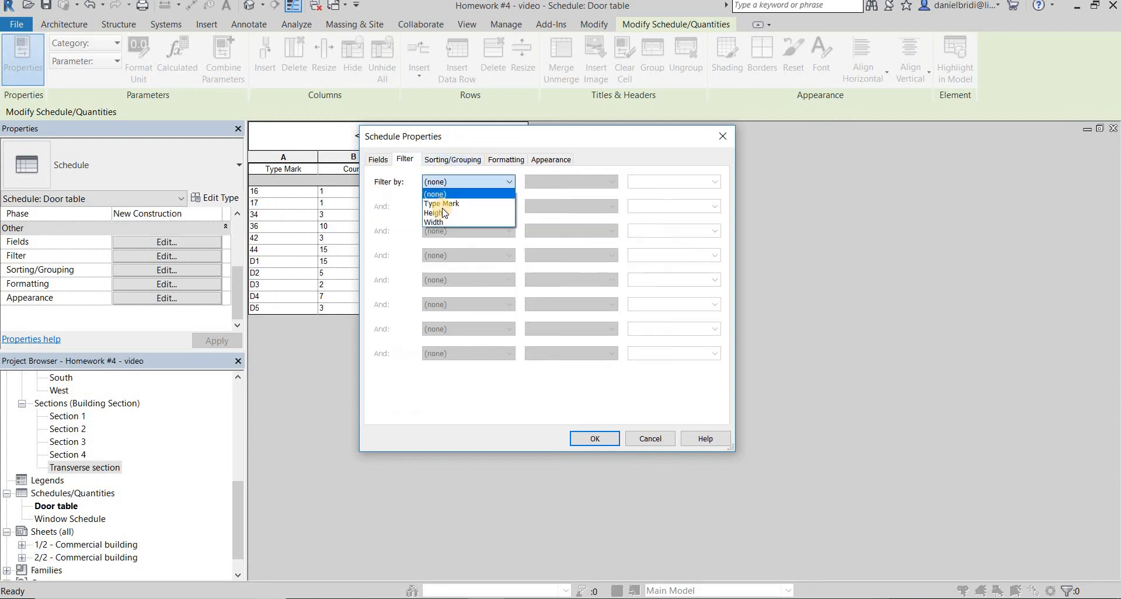
left_click(538, 181)
left_click(542, 178)
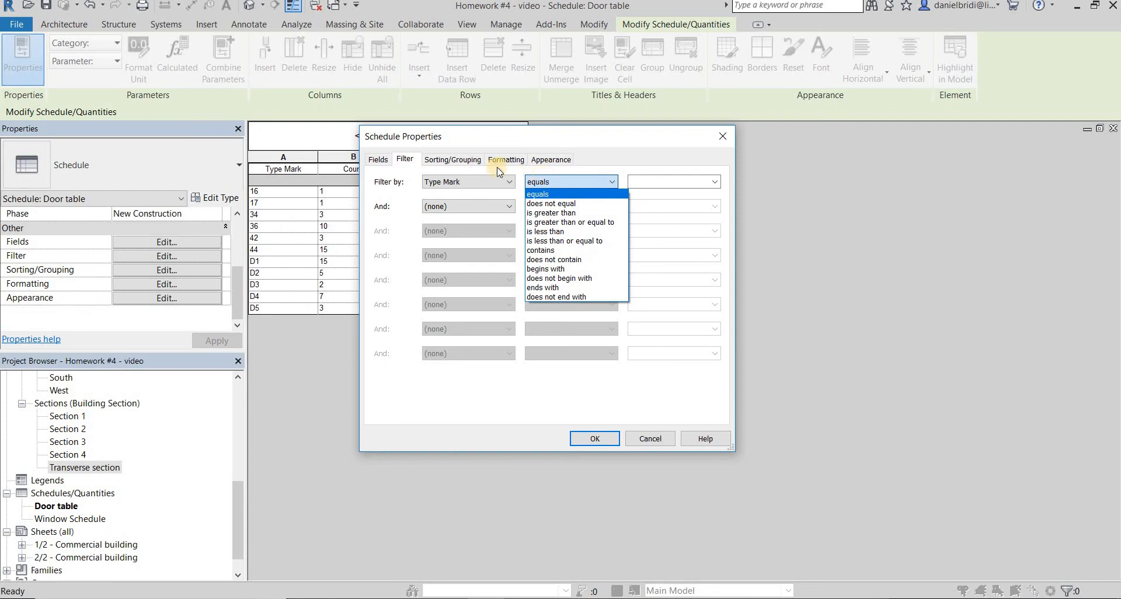
left_click(577, 250)
left_click(648, 180)
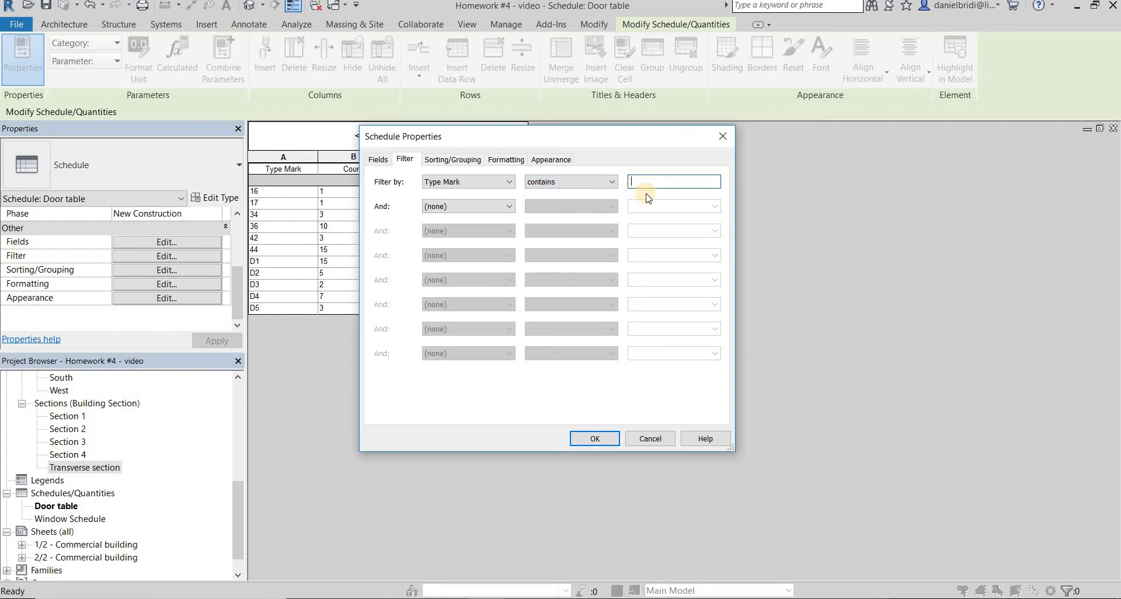
type("D")
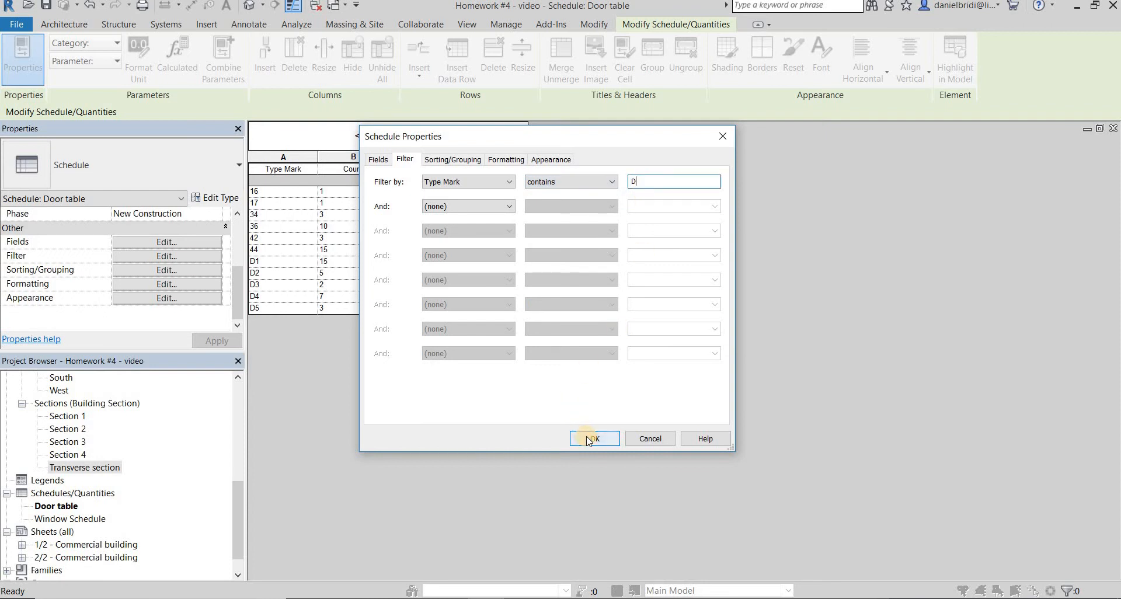
left_click(588, 439)
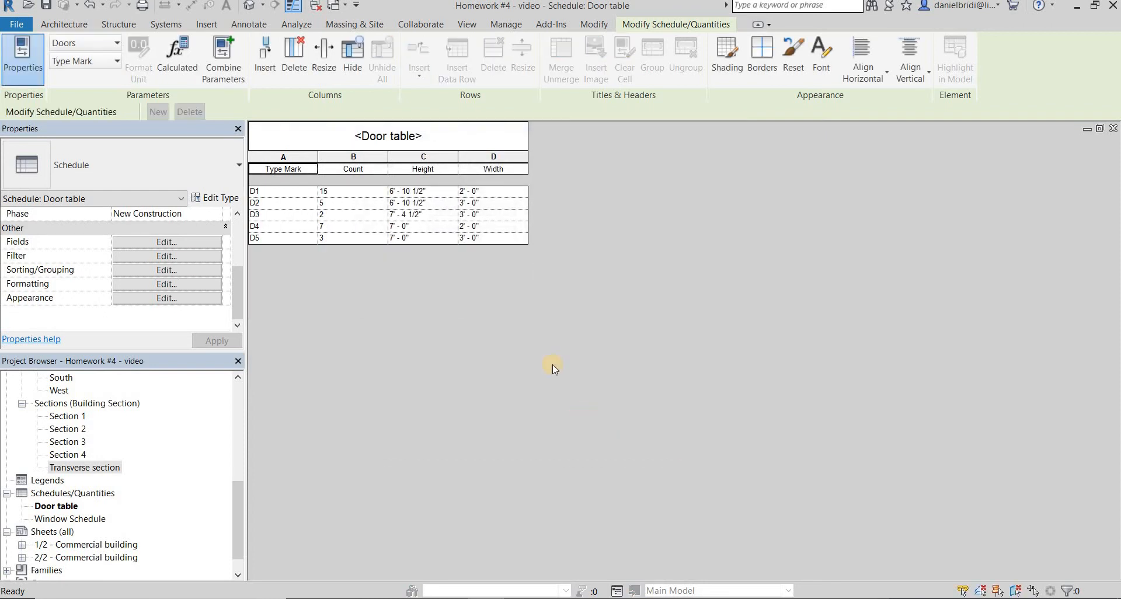
- Rename the Type Mark column heading of the door table as Door type
left_click(303, 168)
type("Door t")
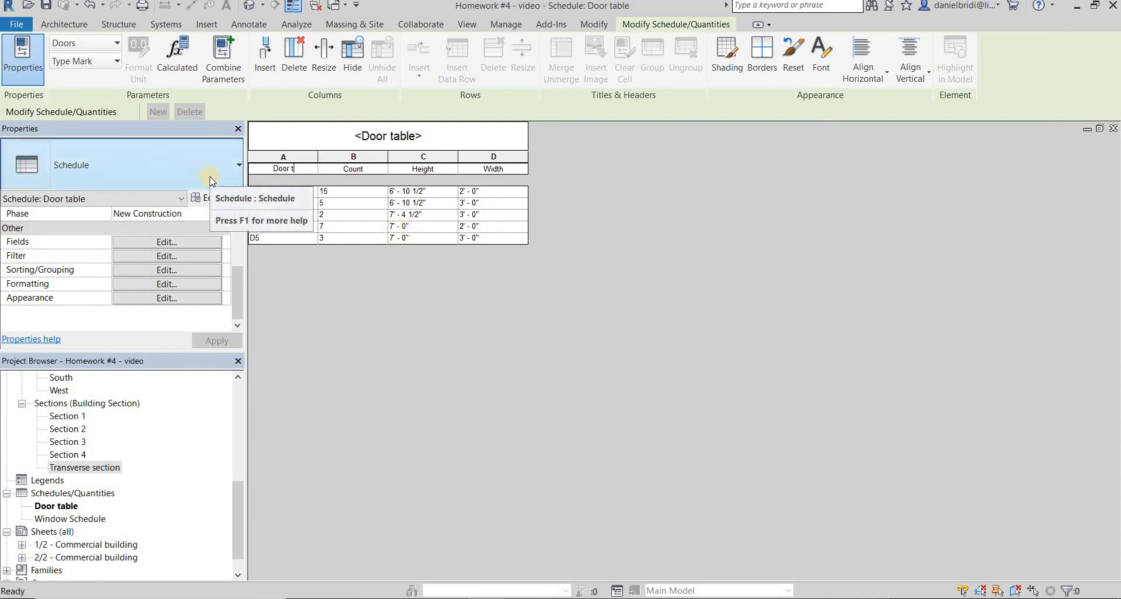
type("ype")
left_click(528, 303)
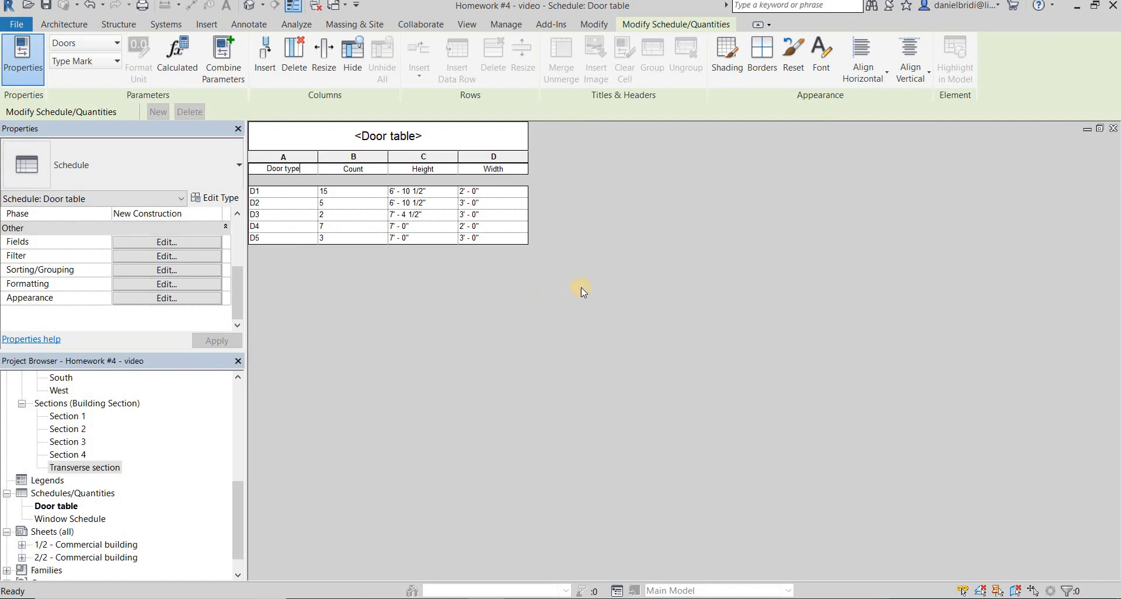
- Switch to the Homework #4 PDF in Adobe Acrobat Reader, examine the sample door table's grand total, and return to the Revit schedule
key("alt+Tab")
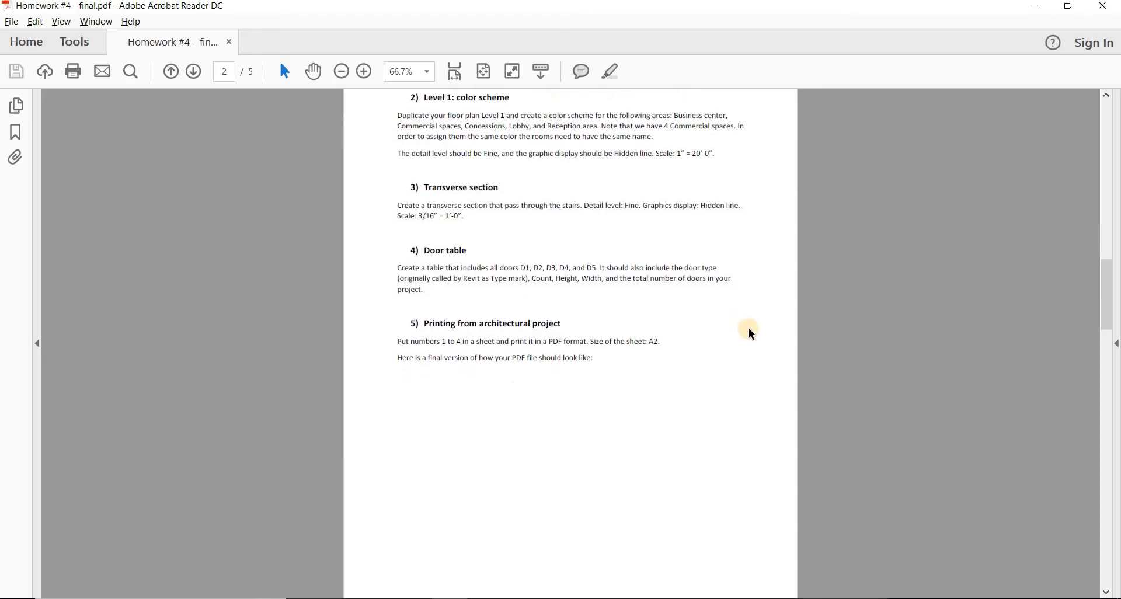
scroll(746, 327, "down", 5)
scroll(742, 471, "down", 1)
left_click_drag(803, 591, 1004, 590)
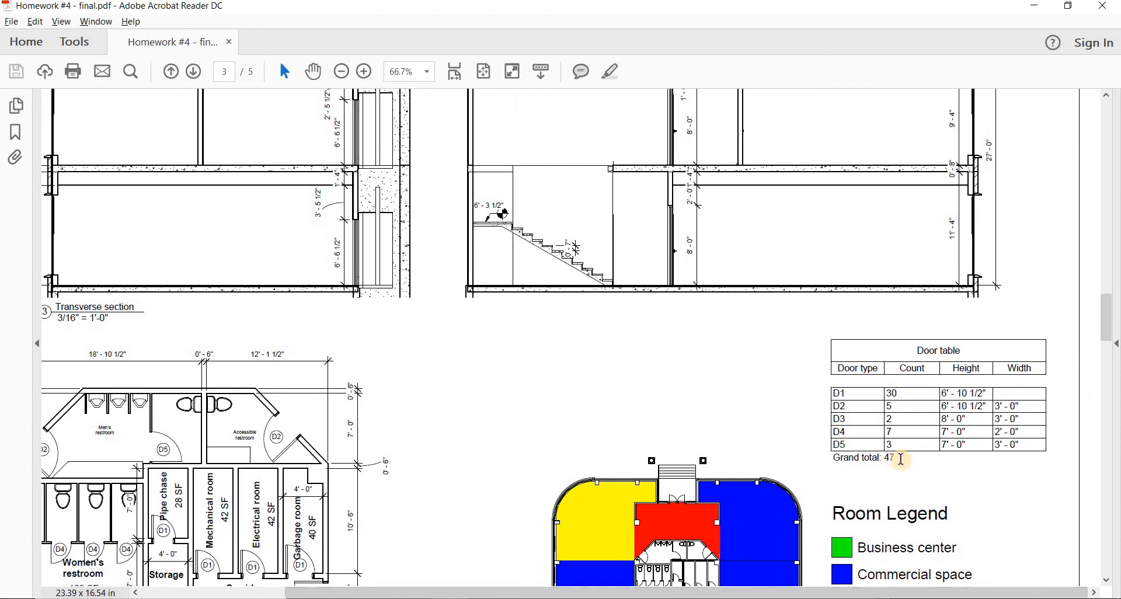
left_click_drag(835, 458, 863, 465)
left_click(931, 455)
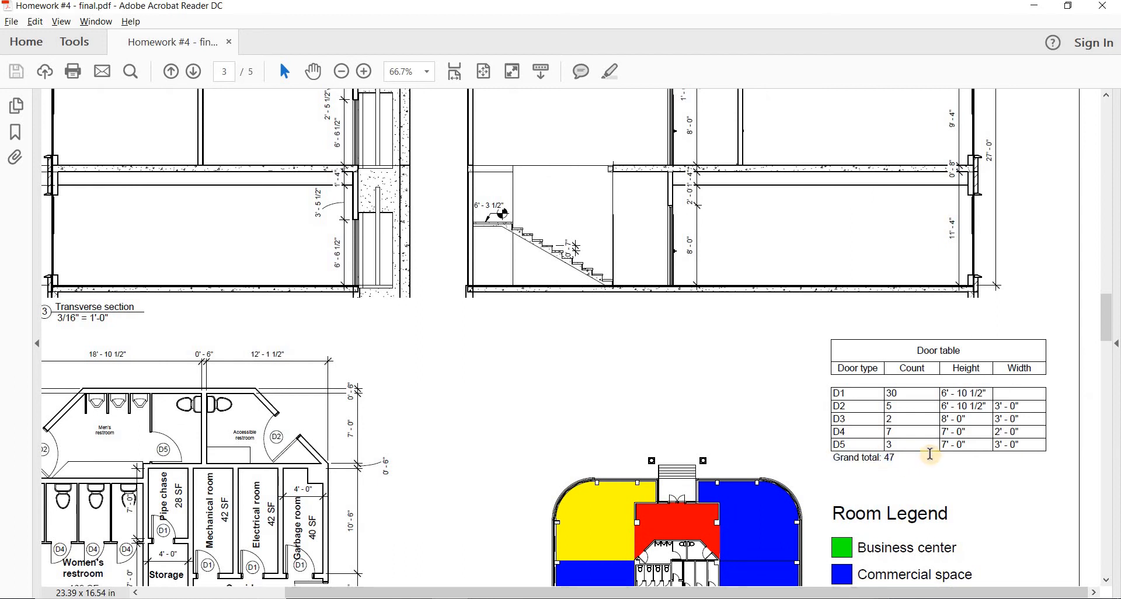
key("alt+Tab")
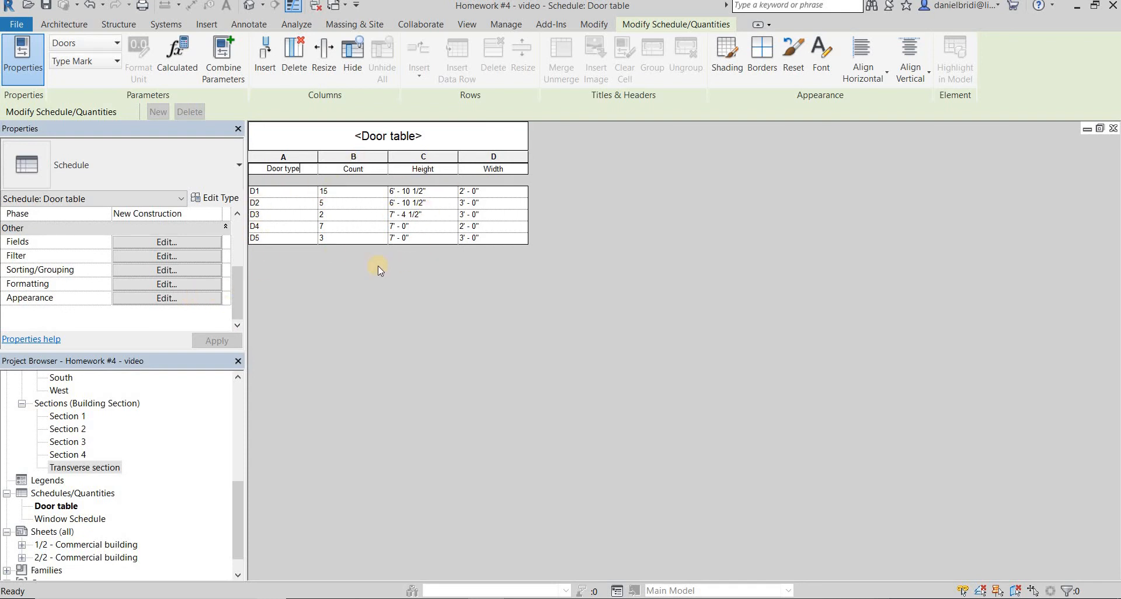
- Switch back to the homework PDF and examine the door types, counts and sizes in its sample door table
key("alt+Tab")
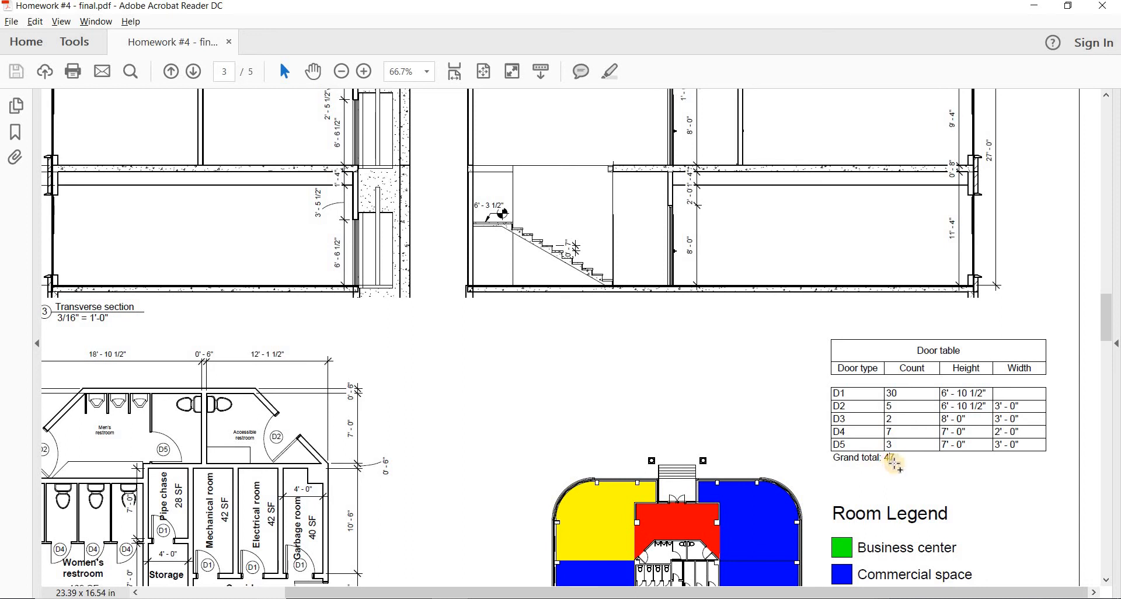
left_click_drag(895, 459, 862, 459)
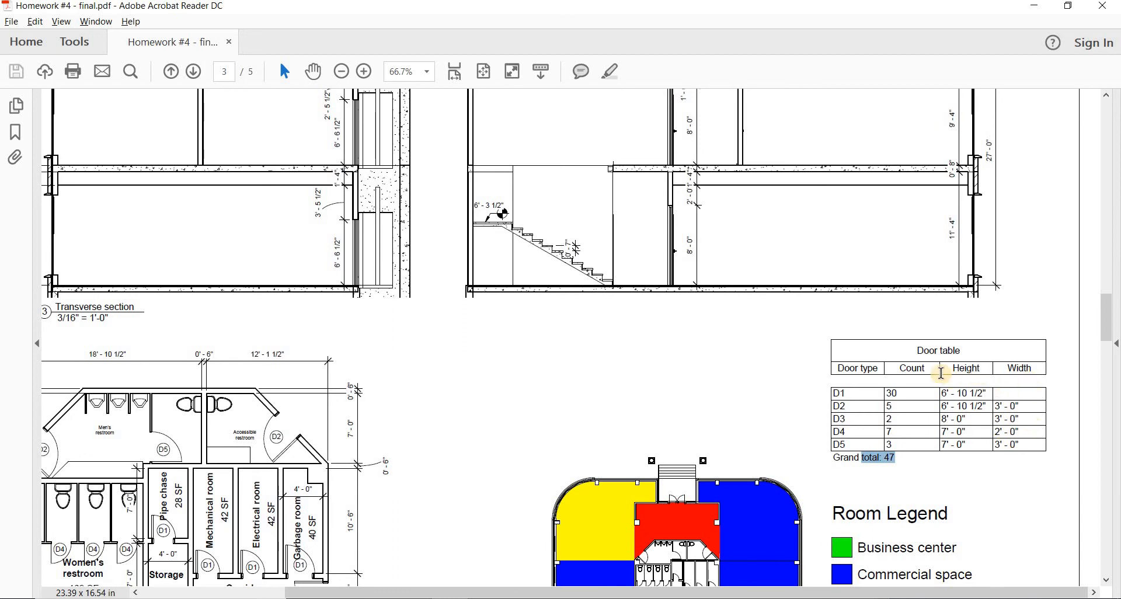
left_click_drag(888, 393, 921, 384)
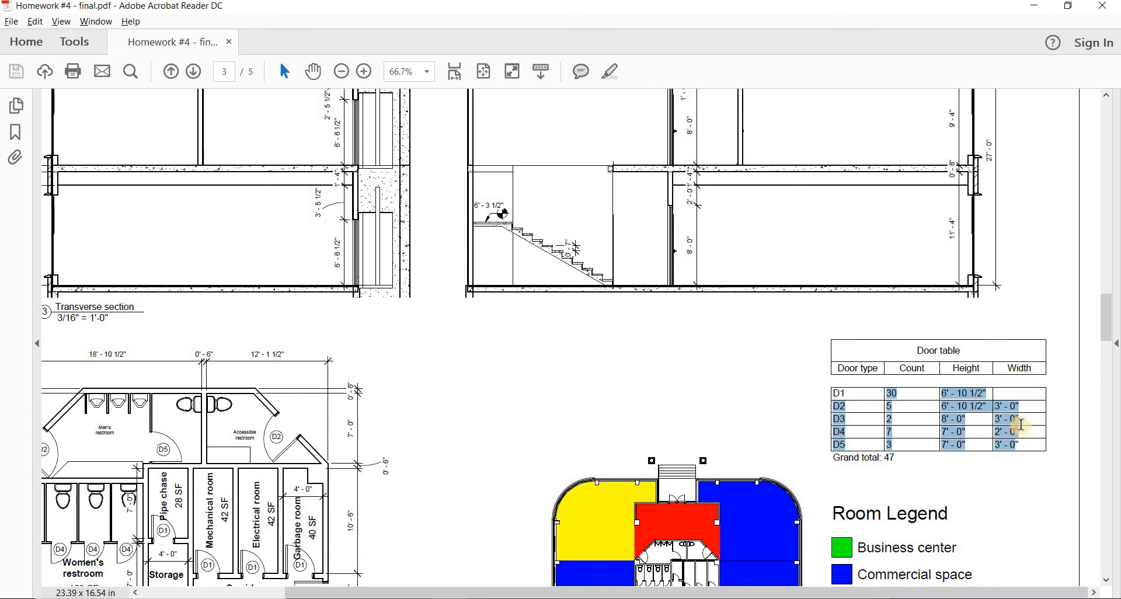
left_click(922, 399)
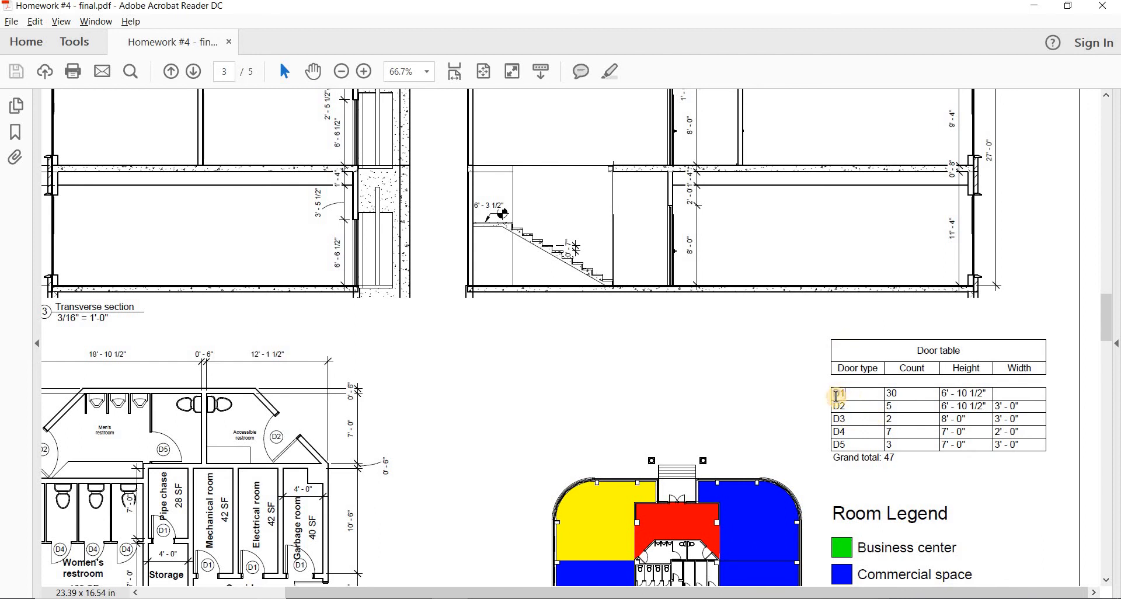
left_click_drag(837, 396, 848, 422)
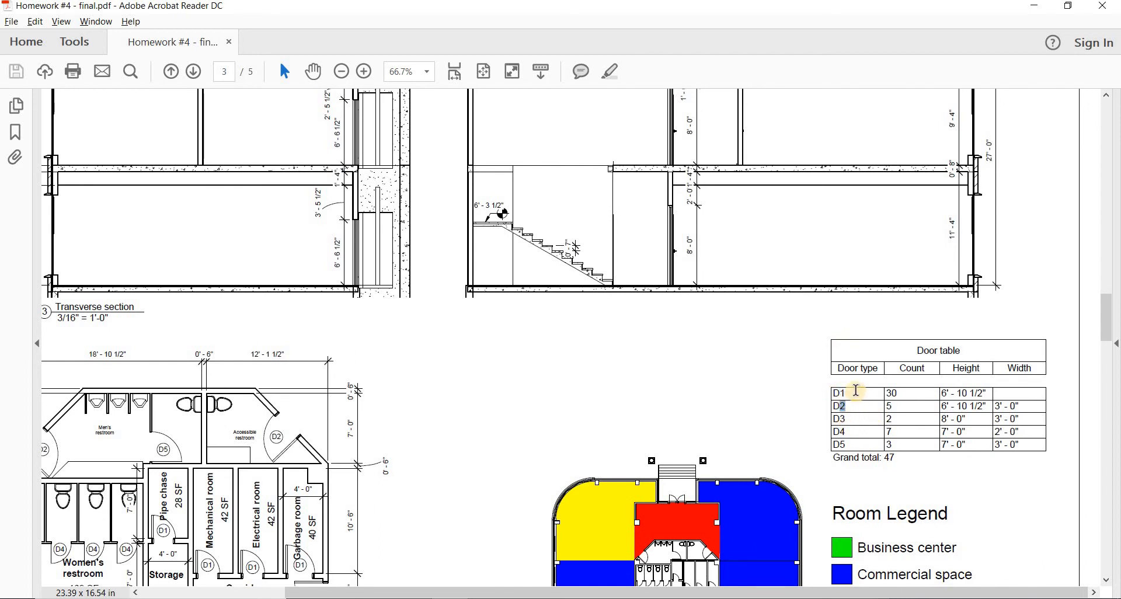
left_click(854, 390)
- Switch back to Revit and look through the door table's schedule properties for the grand total settings
key("alt+Tab")
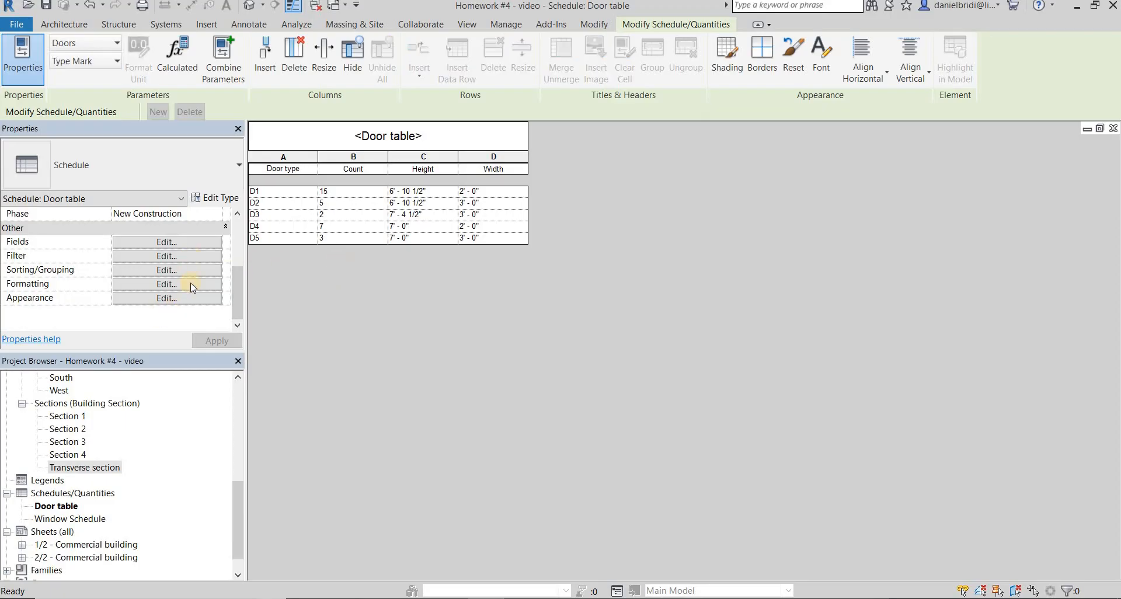
left_click(193, 286)
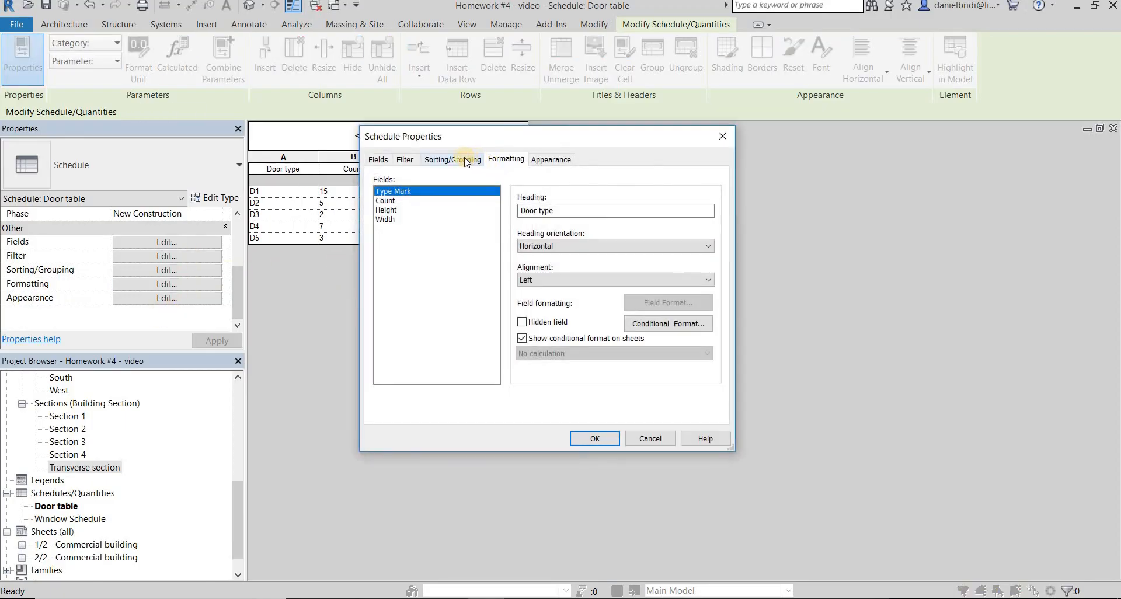
left_click(461, 160)
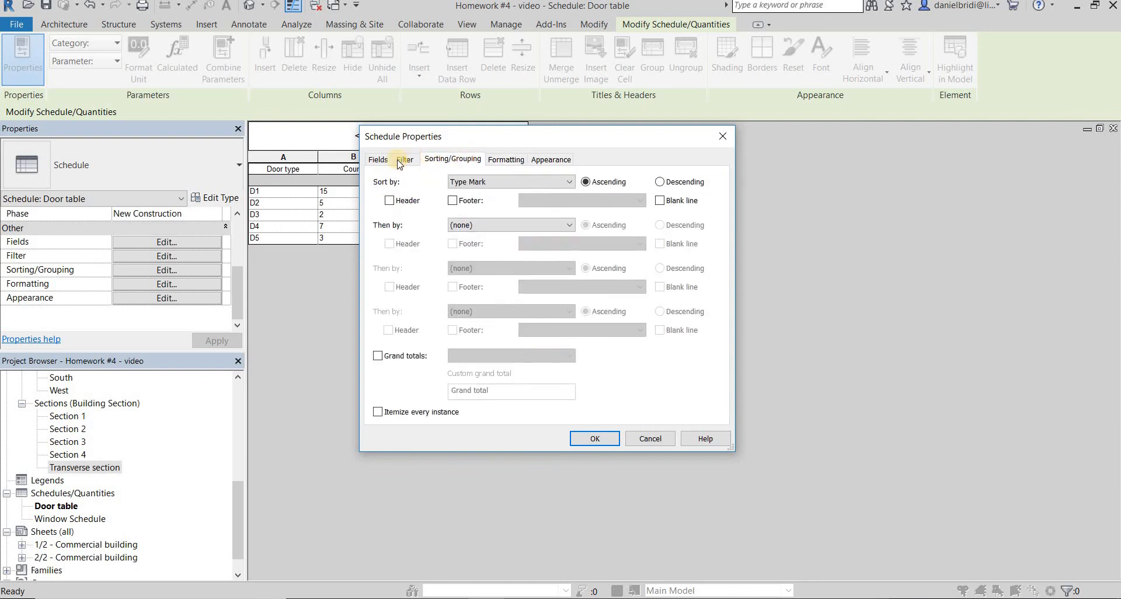
left_click(505, 158)
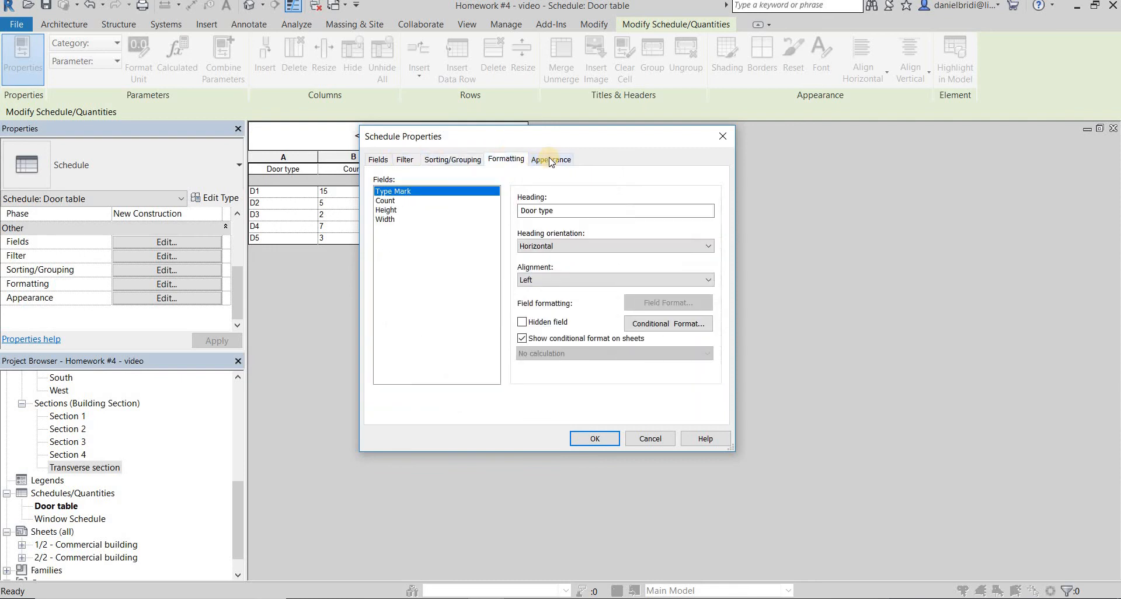
left_click(549, 160)
left_click(505, 159)
left_click(452, 160)
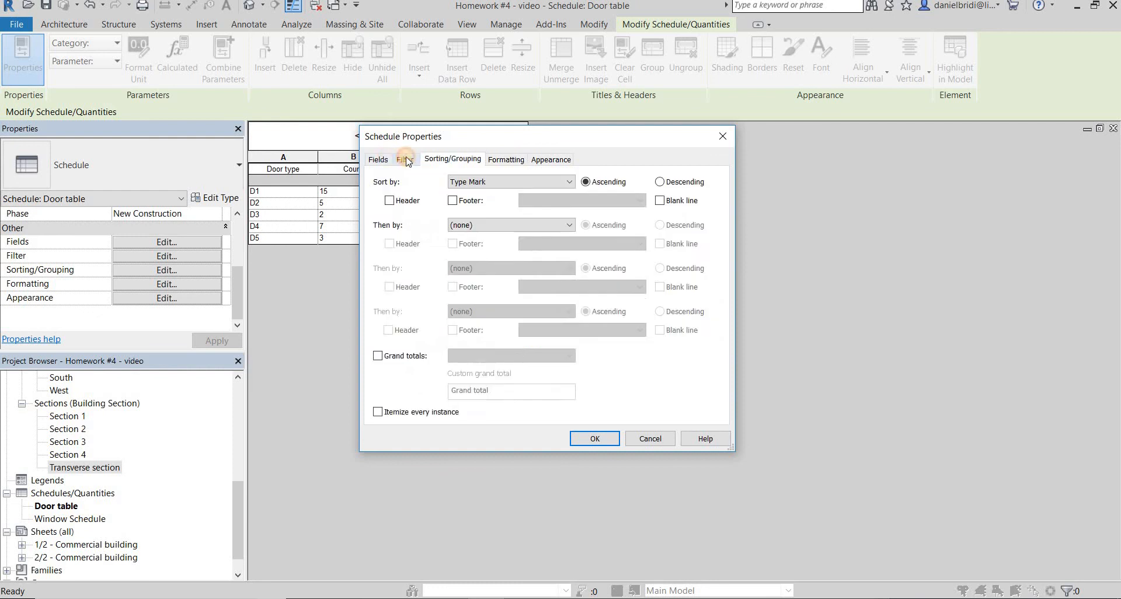
left_click(410, 159)
left_click(453, 159)
- Enable grand totals for the door table with title, count, and totals, using the custom title Total number of doors
left_click(378, 355)
left_click(488, 357)
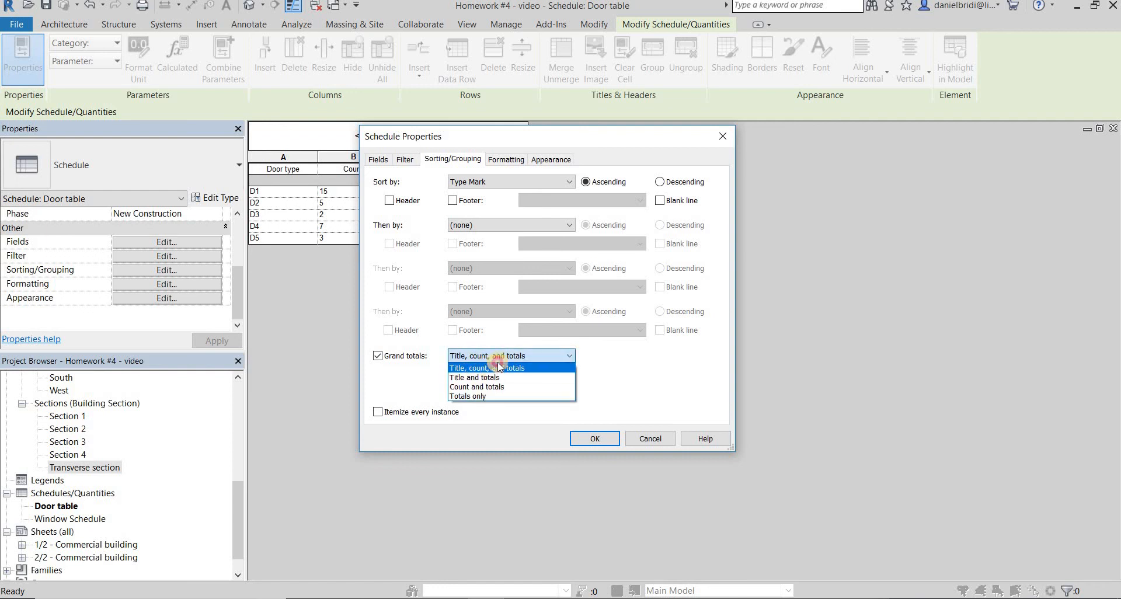
left_click(498, 367)
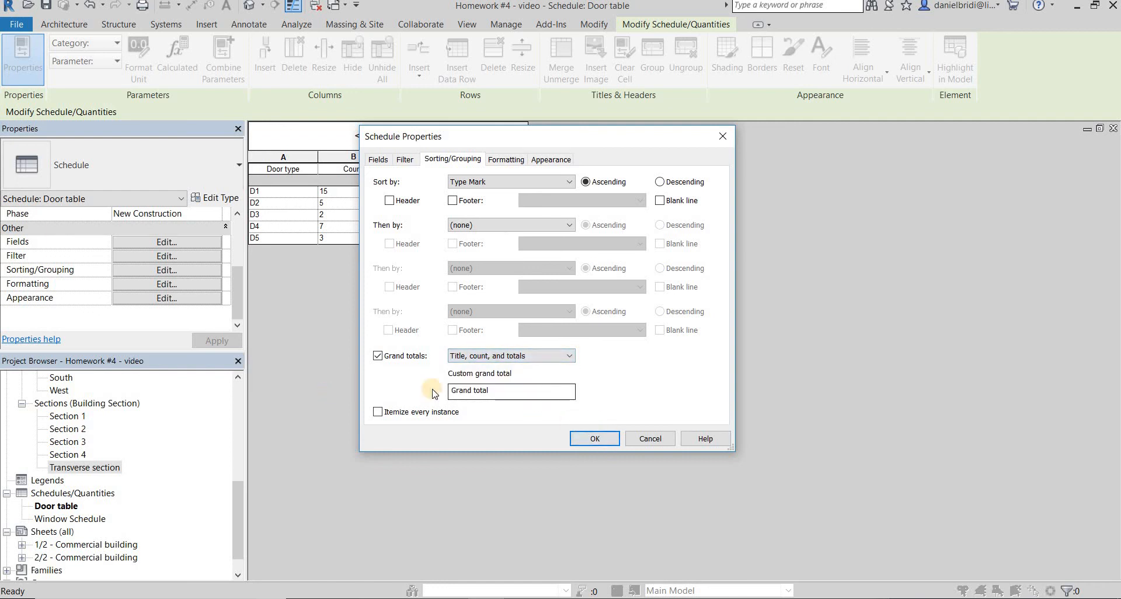
left_click_drag(451, 391, 518, 392)
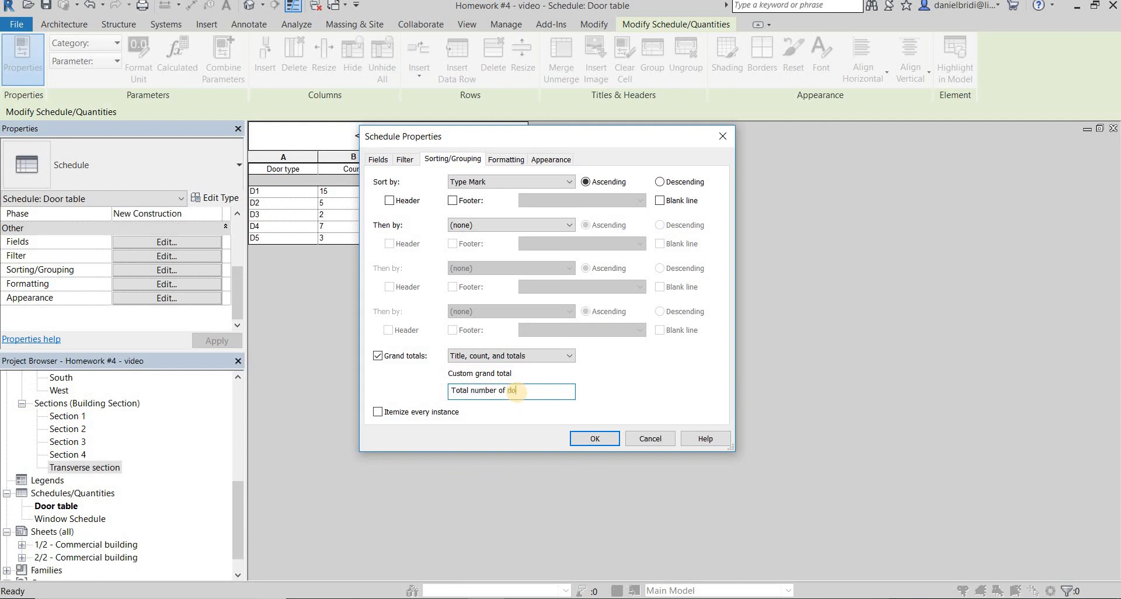
key("Return")
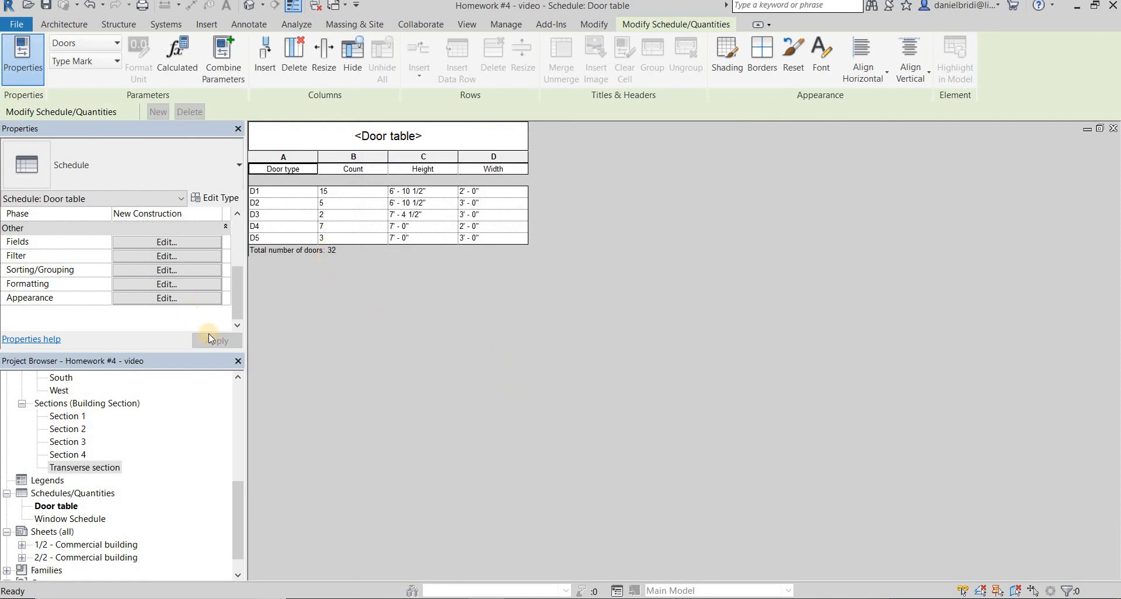
- Change the door table's custom grand total title to Total number of doors (D1 to D5)
left_click(201, 284)
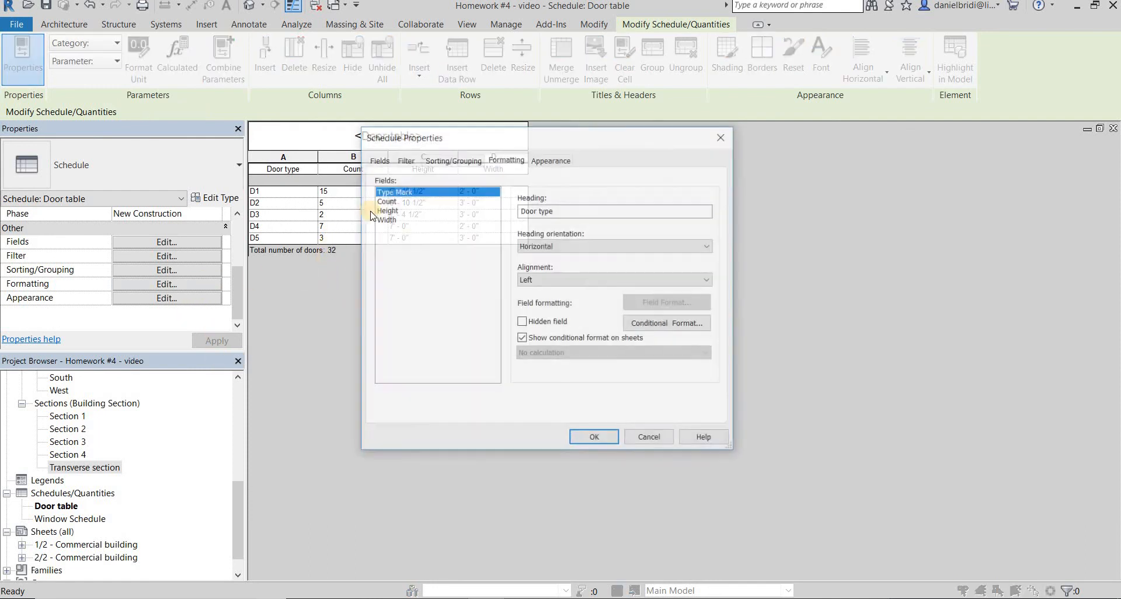
left_click(470, 160)
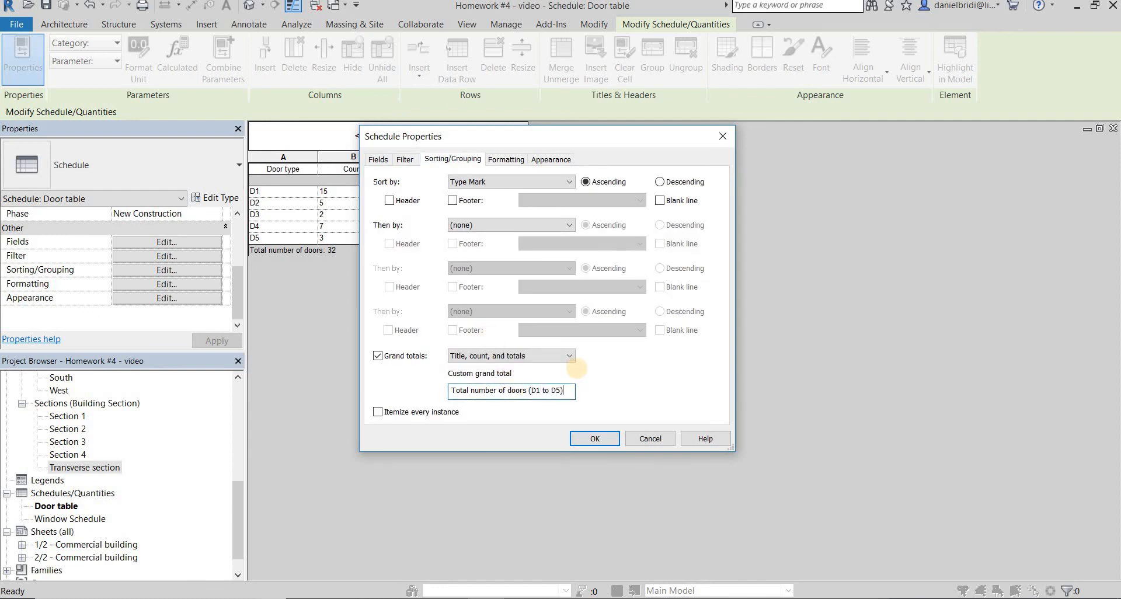
key("Return")
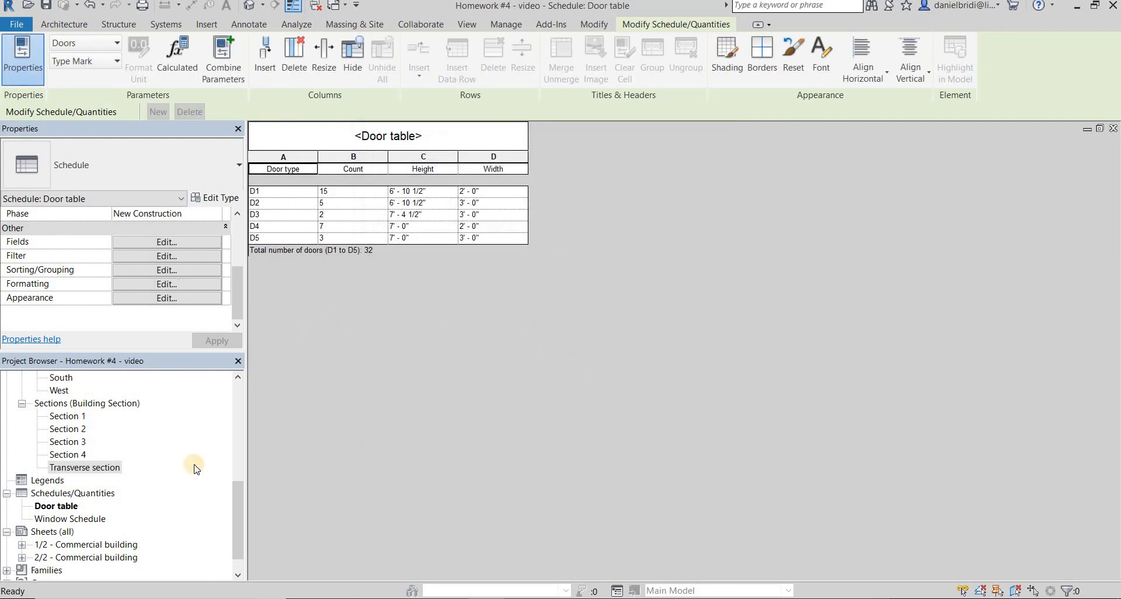